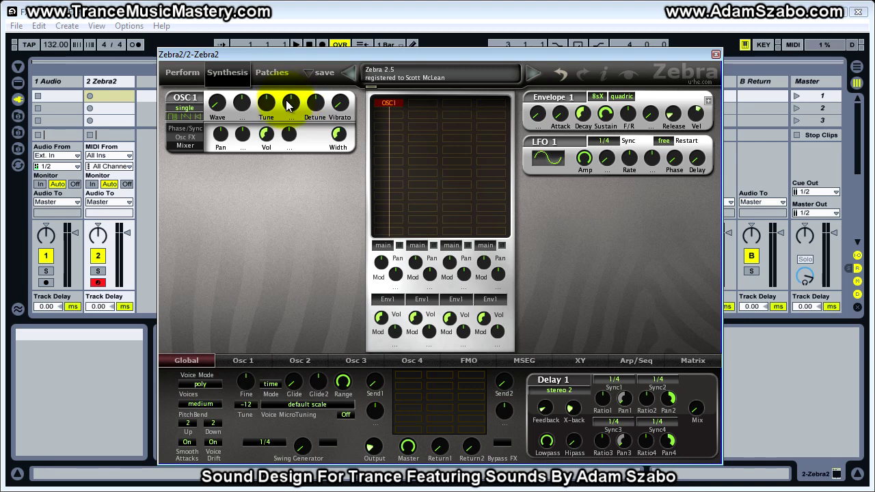
Step: Assign MMap1 as the modulation source for oscillator 1's tune, and open ModMapper 1's enlarged editor clear of its module
click(289, 104)
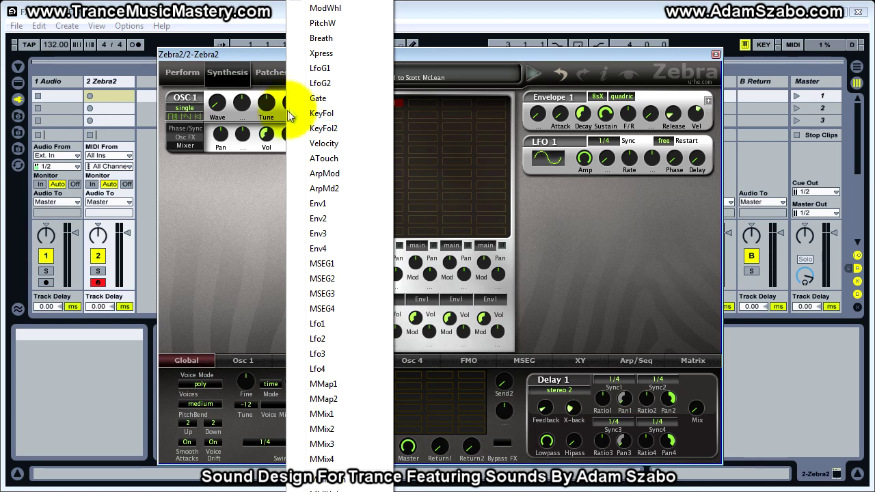
click(335, 387)
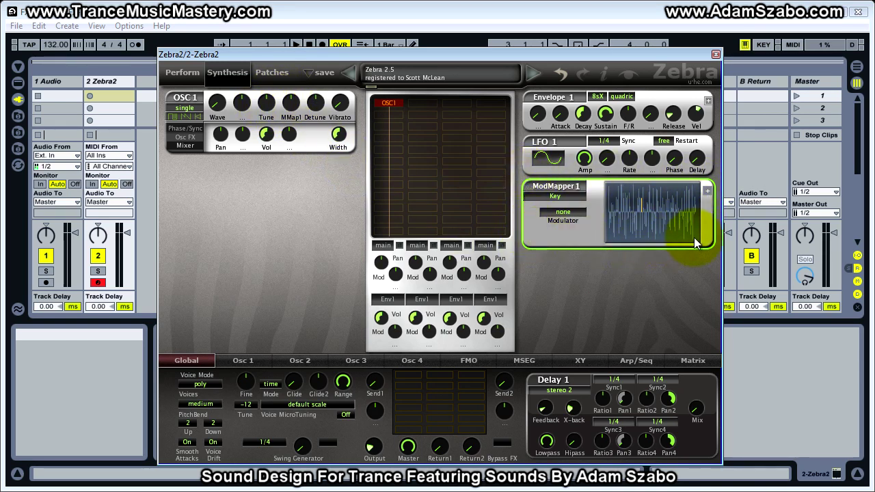
click(708, 191)
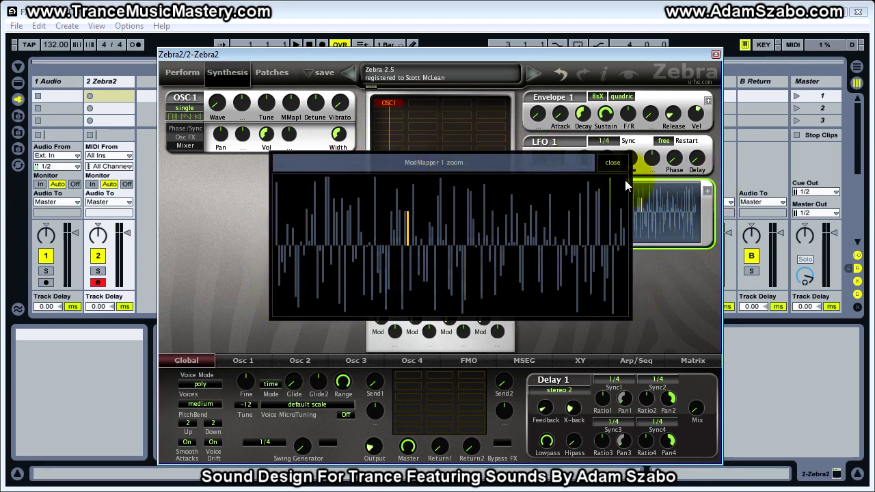
drag(578, 167, 455, 170)
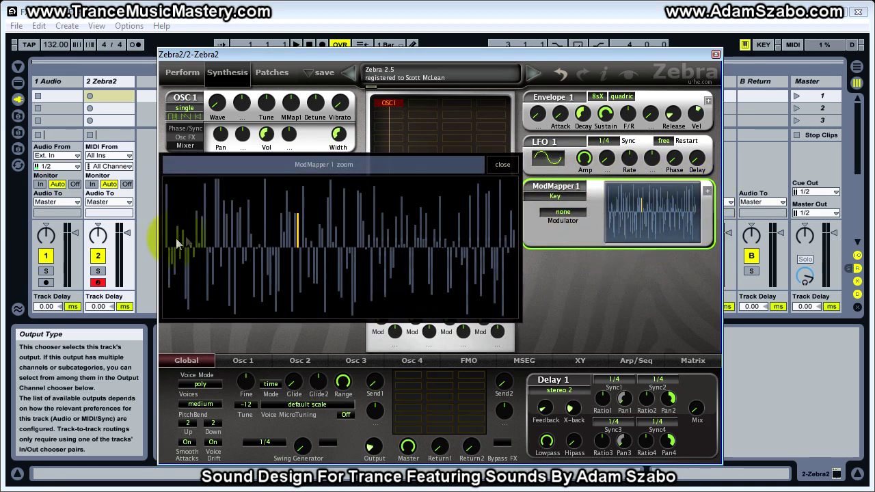
Step: Draw smooth freehand curves across the full range of steps in the ModMapper 1 map
mouse_move(183, 234)
mouse_down()
mouse_move(271, 207)
mouse_move(368, 246)
mouse_move(417, 226)
mouse_move(440, 252)
mouse_move(498, 258)
mouse_up()
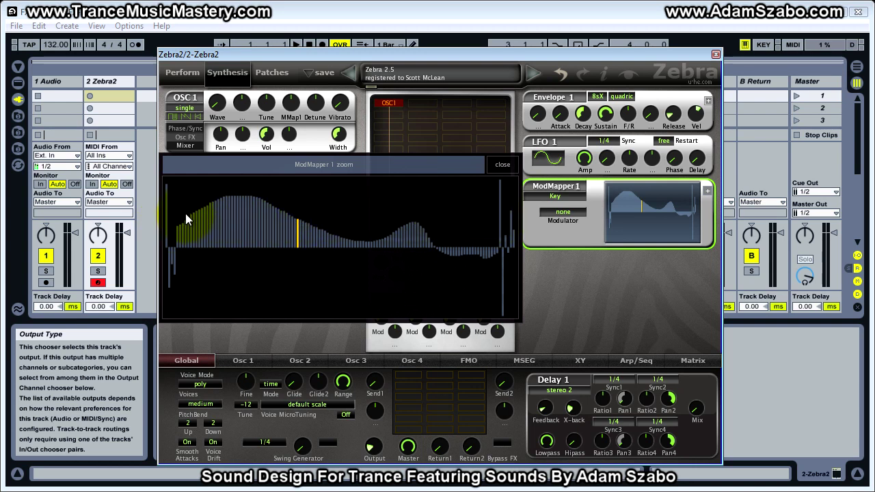
mouse_move(166, 219)
mouse_down()
mouse_move(165, 177)
mouse_move(170, 184)
mouse_move(256, 167)
mouse_move(514, 167)
mouse_up()
click(223, 203)
Step: Set the map's first step to about 70, and redraw the other steps as a jagged freehand curve
mouse_move(166, 237)
mouse_down()
mouse_move(167, 176)
mouse_move(166, 244)
mouse_move(274, 254)
mouse_move(518, 234)
mouse_move(345, 256)
mouse_move(166, 246)
mouse_move(164, 167)
mouse_up()
drag(164, 214, 165, 206)
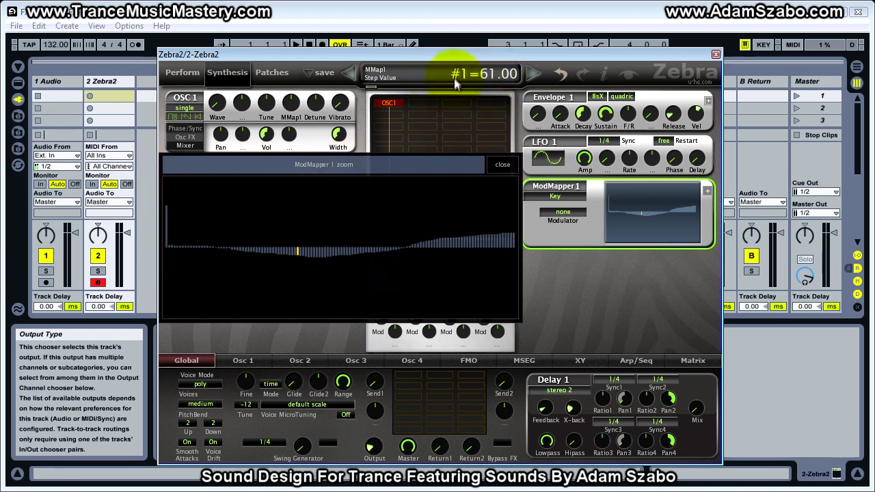
click(168, 198)
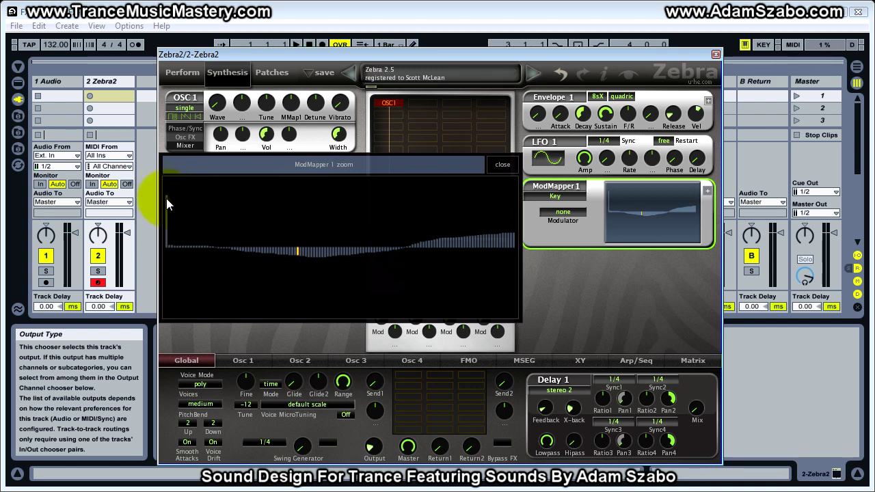
click(167, 198)
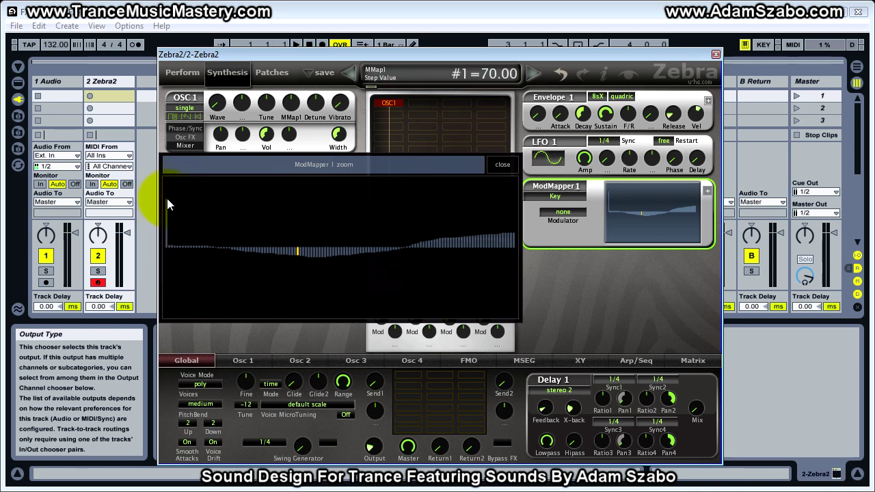
mouse_move(167, 204)
mouse_down()
mouse_move(165, 320)
mouse_move(165, 174)
mouse_move(159, 269)
mouse_move(170, 243)
mouse_move(202, 227)
mouse_move(229, 241)
mouse_move(241, 263)
mouse_move(281, 226)
mouse_move(290, 276)
mouse_move(335, 236)
mouse_move(410, 234)
mouse_move(431, 253)
mouse_move(497, 238)
mouse_up()
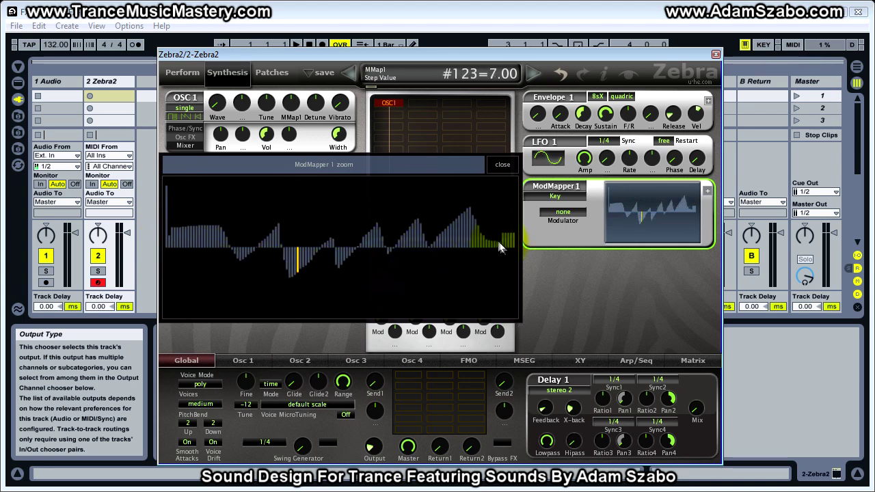
Step: Apply randomize, normalize and straighten to the ModMapper 1 step values
right_click(402, 213)
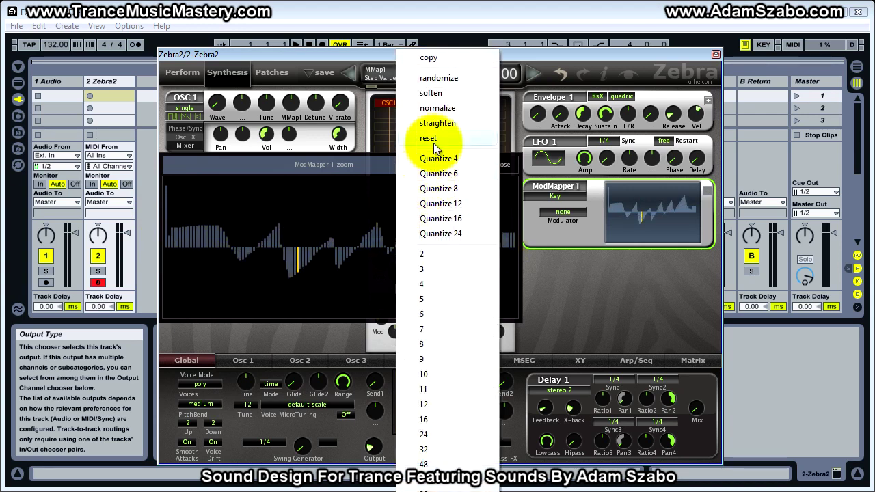
click(440, 78)
right_click(369, 210)
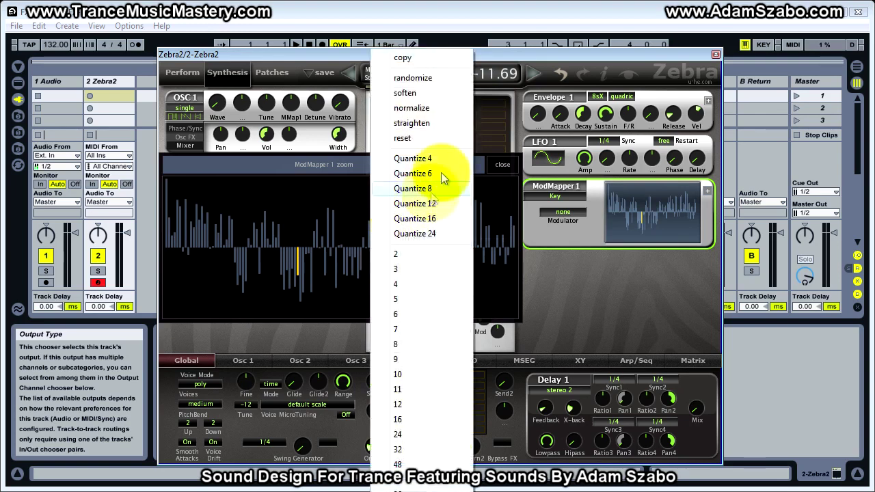
click(444, 105)
right_click(380, 188)
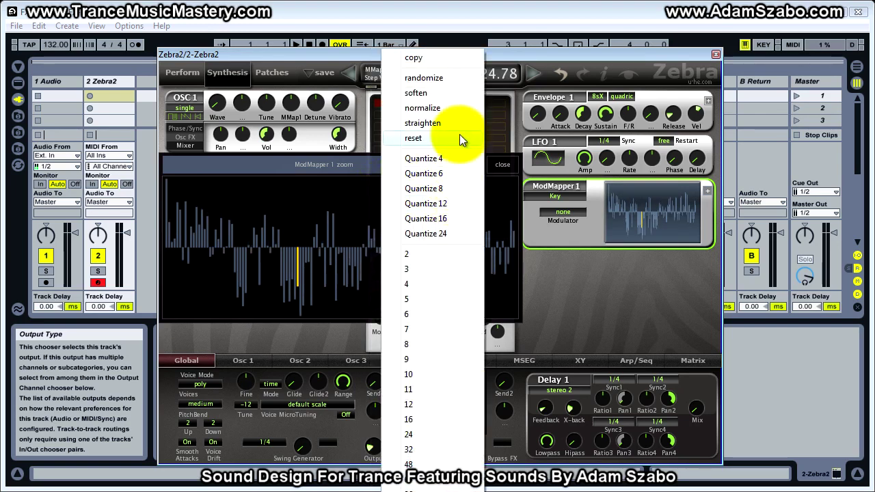
click(456, 124)
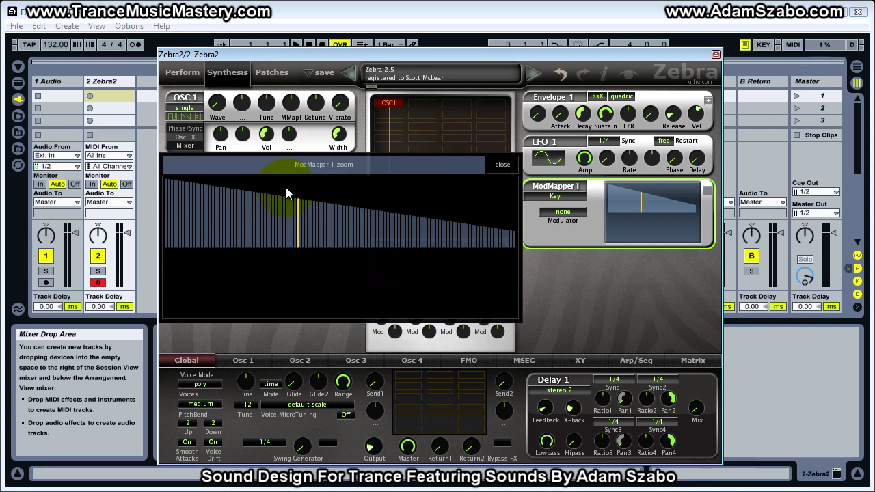
Step: Try progressively coarser step counts for the ModMapper 1 map, including 32, 24 and 12 steps
right_click(332, 196)
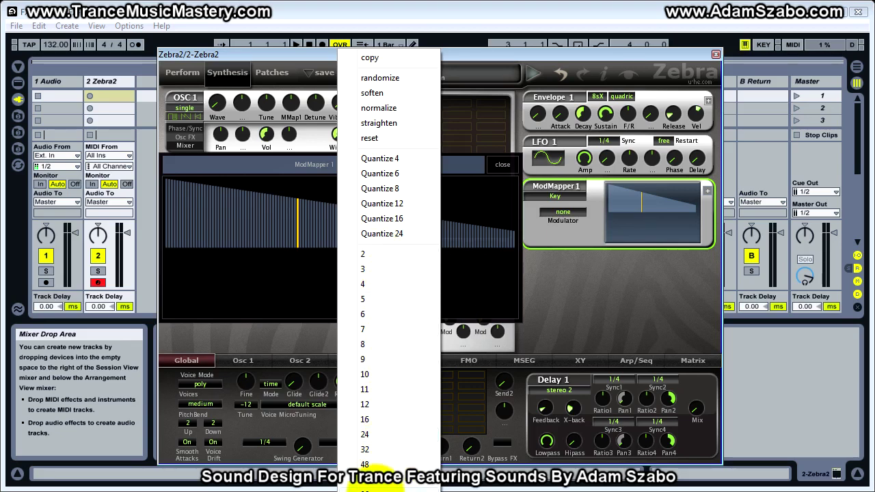
click(366, 482)
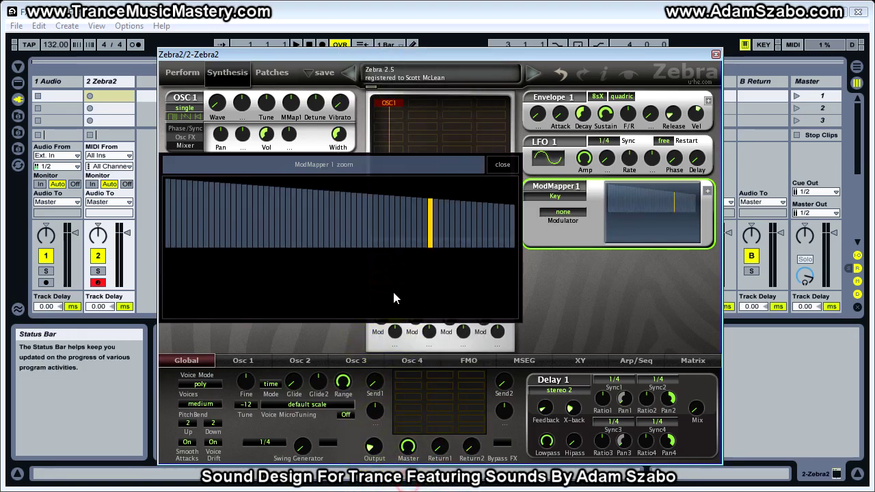
right_click(392, 289)
click(437, 449)
right_click(429, 289)
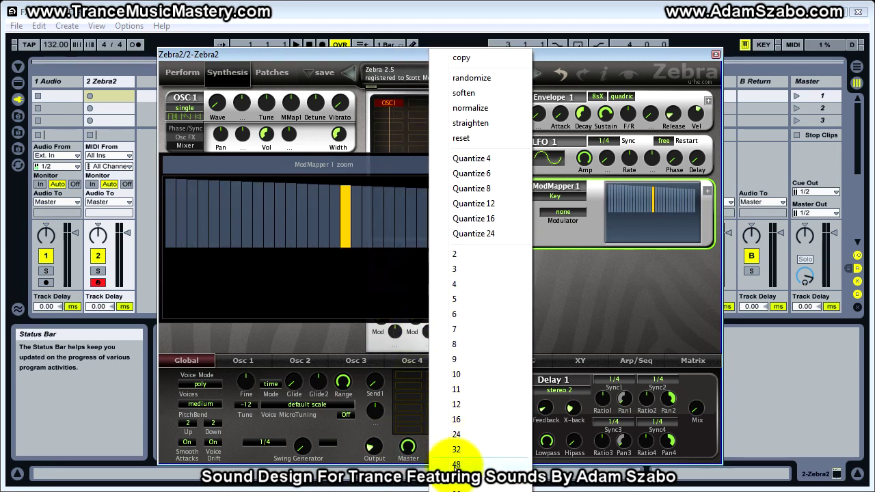
click(465, 449)
right_click(408, 287)
click(436, 447)
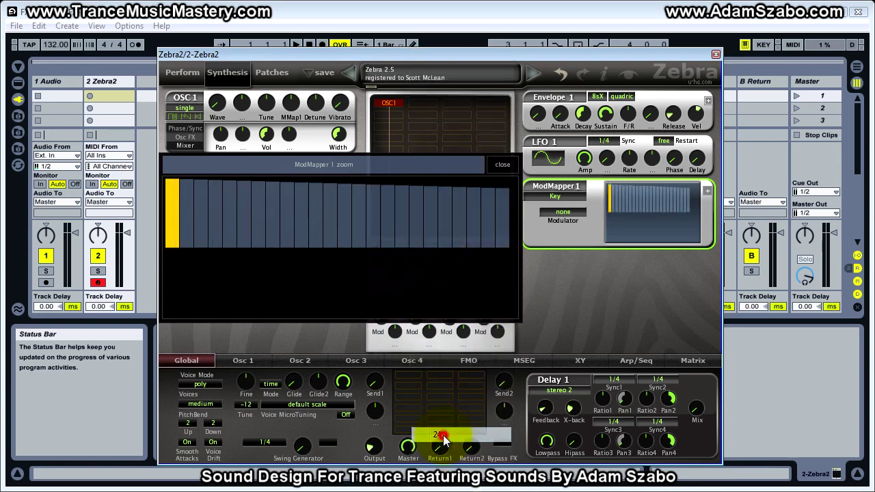
right_click(412, 277)
click(437, 403)
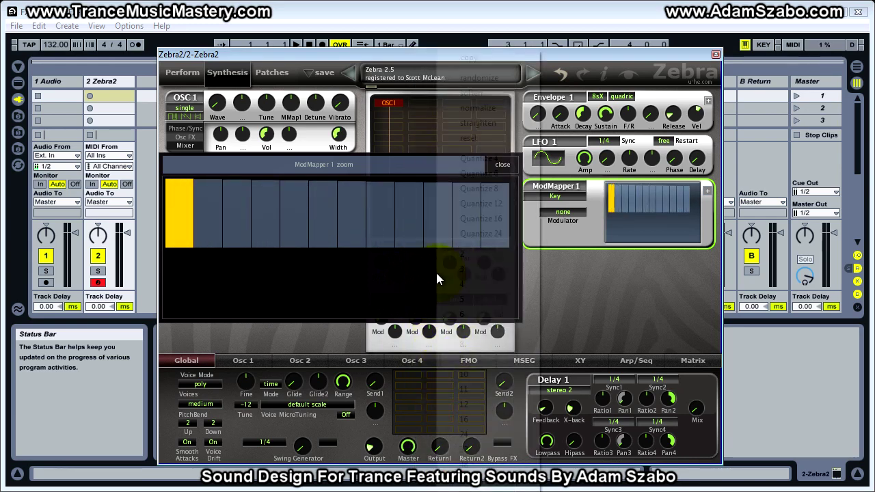
Step: Reduce the ModMapper 1 map to 2 steps and lower both levels, with the second step below the first
right_click(437, 276)
click(490, 257)
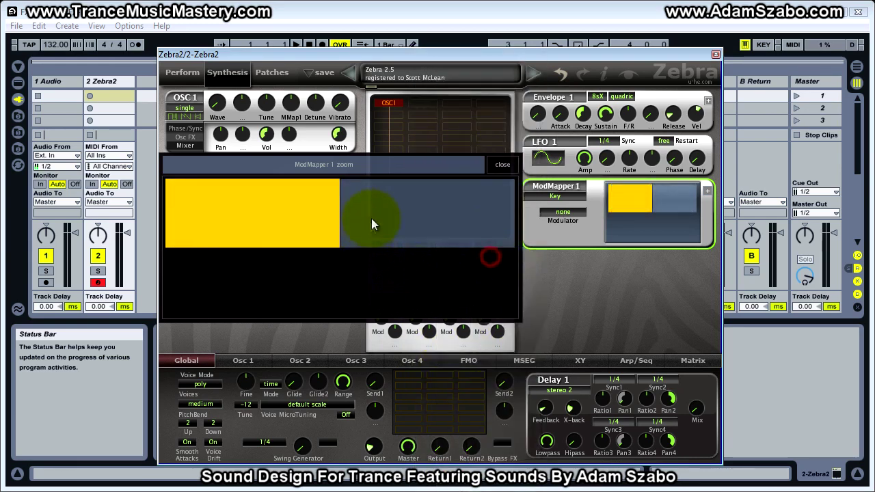
drag(371, 218, 304, 196)
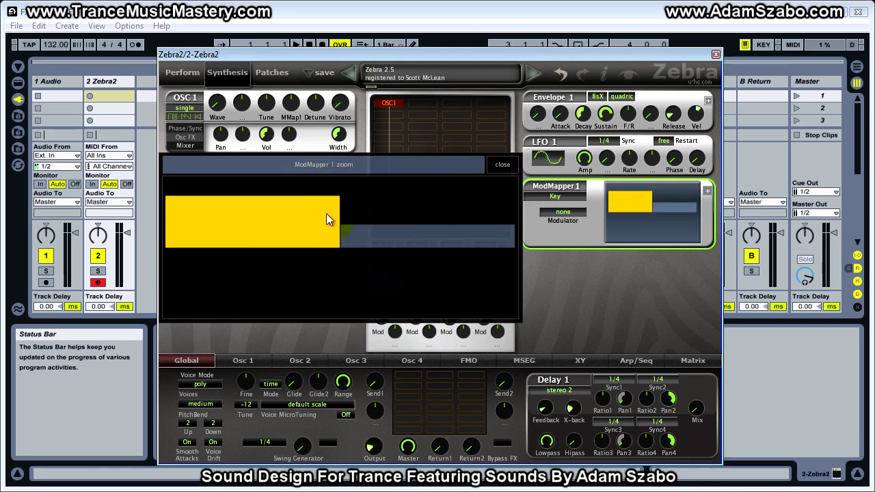
Step: Raise the MMap1 modulation depth on oscillator 1's tune, and set the two map steps to full positive and full negative
drag(317, 161, 432, 258)
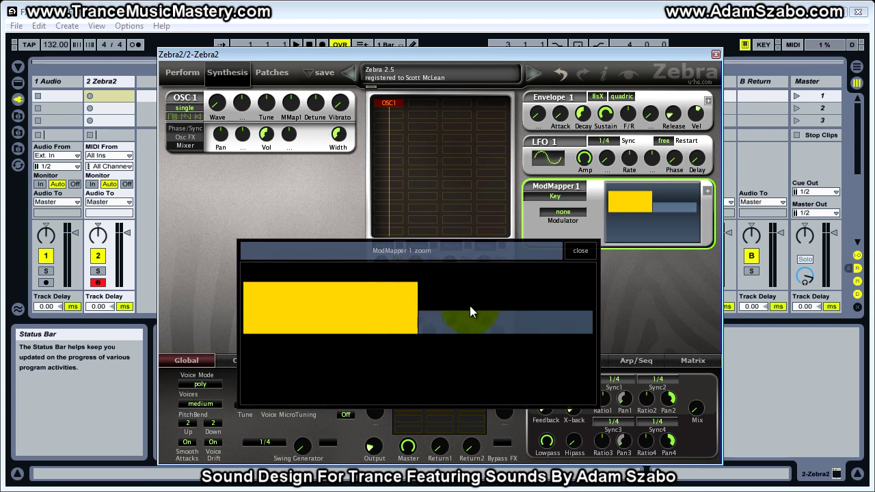
drag(291, 115, 278, 9)
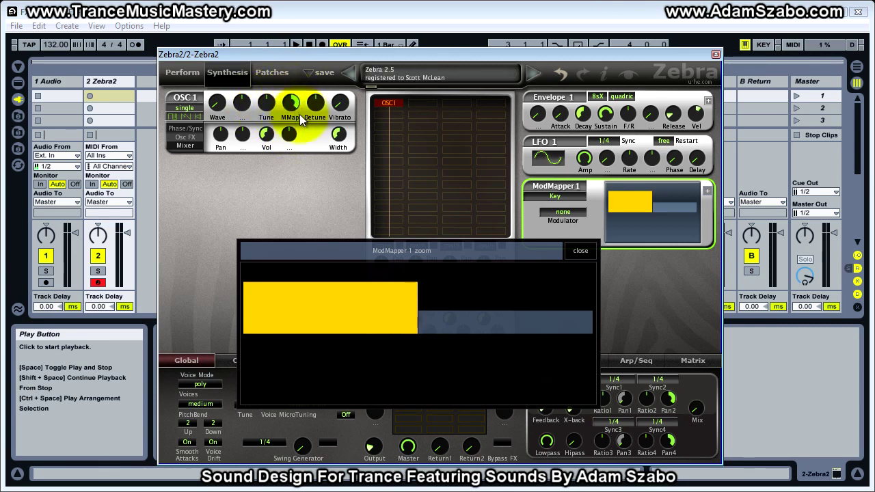
drag(379, 311, 386, 241)
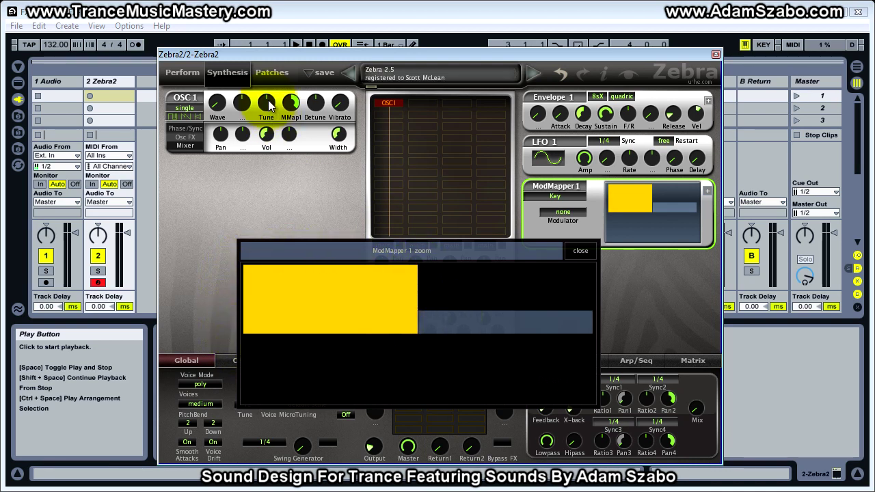
drag(507, 253, 512, 414)
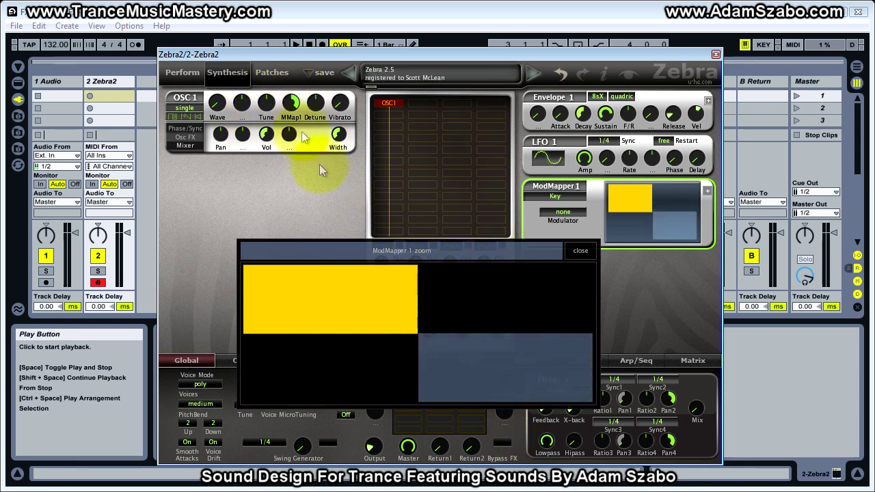
Step: Try different levels for the two map steps, ending with the first step positive and the second at -54
drag(444, 287, 383, 306)
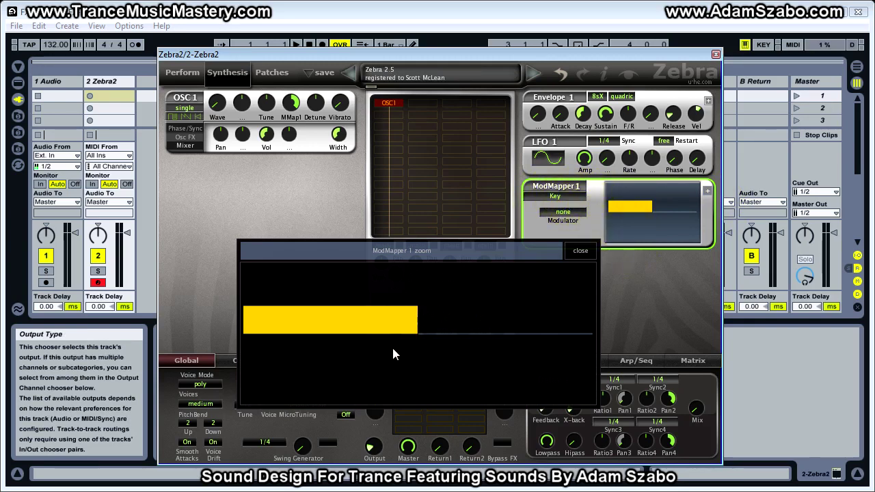
drag(331, 304, 330, 300)
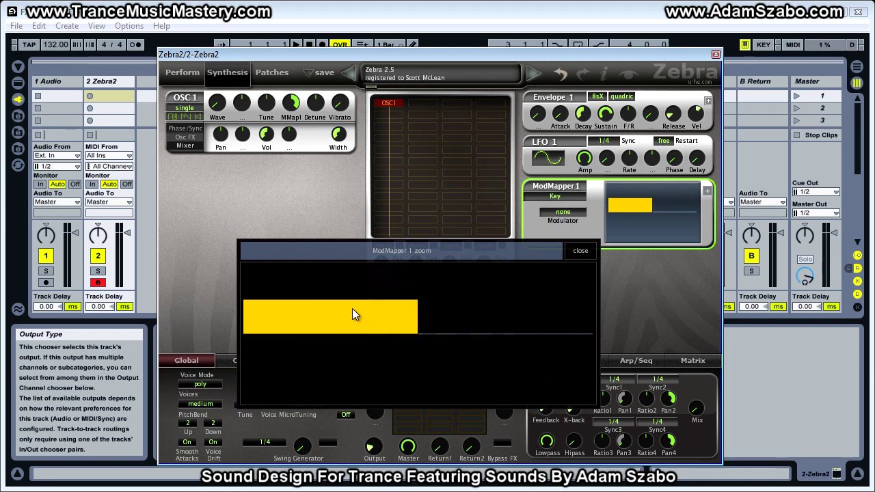
mouse_move(448, 306)
mouse_down()
mouse_move(471, 297)
mouse_move(381, 296)
mouse_move(380, 274)
mouse_up()
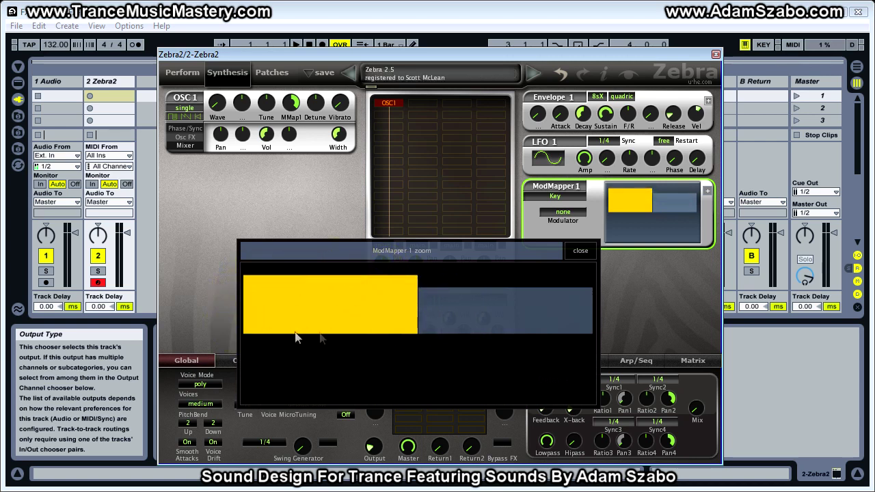
mouse_move(364, 276)
mouse_down()
mouse_move(362, 309)
mouse_move(369, 279)
mouse_up()
mouse_move(531, 293)
mouse_down()
mouse_move(532, 331)
mouse_move(549, 280)
mouse_move(532, 319)
mouse_move(537, 311)
mouse_move(538, 330)
mouse_move(544, 302)
mouse_move(539, 365)
mouse_move(546, 344)
mouse_move(538, 370)
mouse_up()
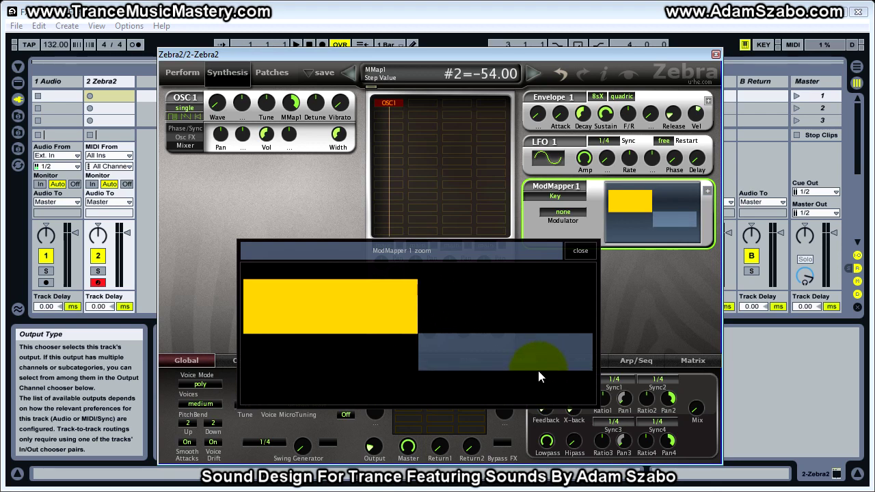
Step: Set the map's second step to 54 and divide the ModMapper 1 map into 12 steps
right_click(504, 258)
right_click(465, 299)
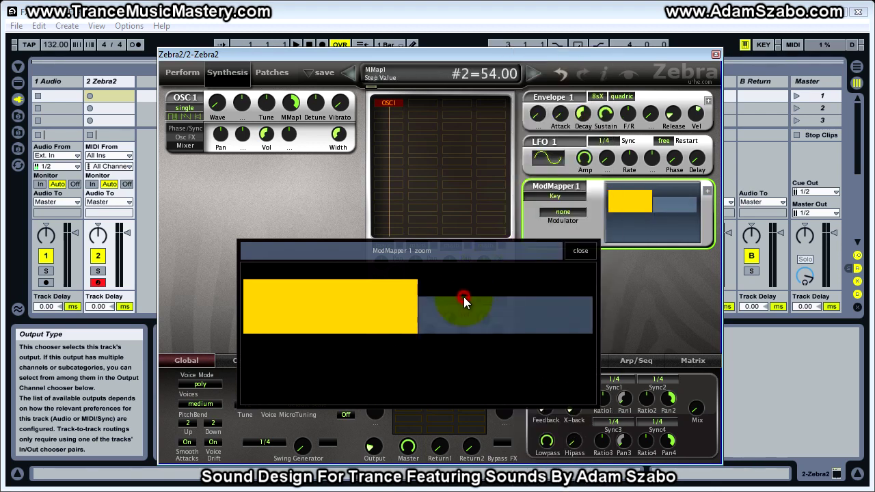
click(509, 405)
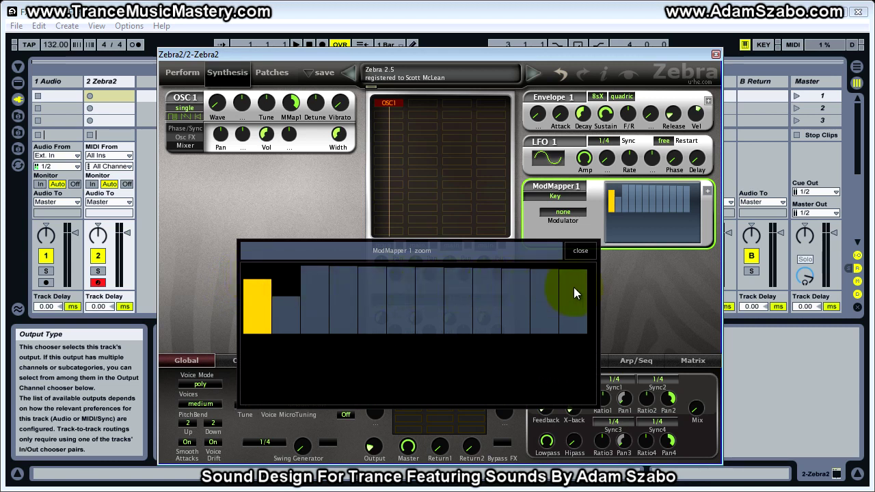
Step: Vary the first step's level in the 12-step map, ending at maximum, and raise the second step's level
mouse_move(251, 279)
mouse_down()
mouse_move(254, 264)
mouse_move(252, 279)
mouse_up()
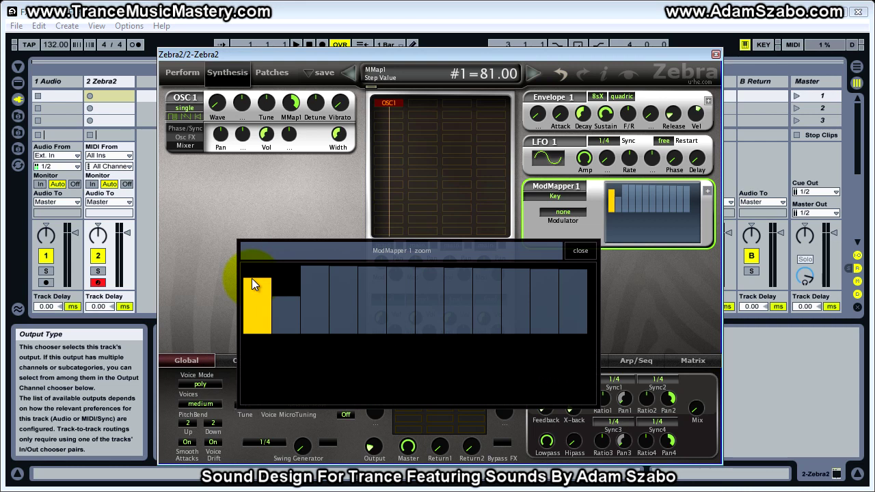
drag(253, 284, 265, 255)
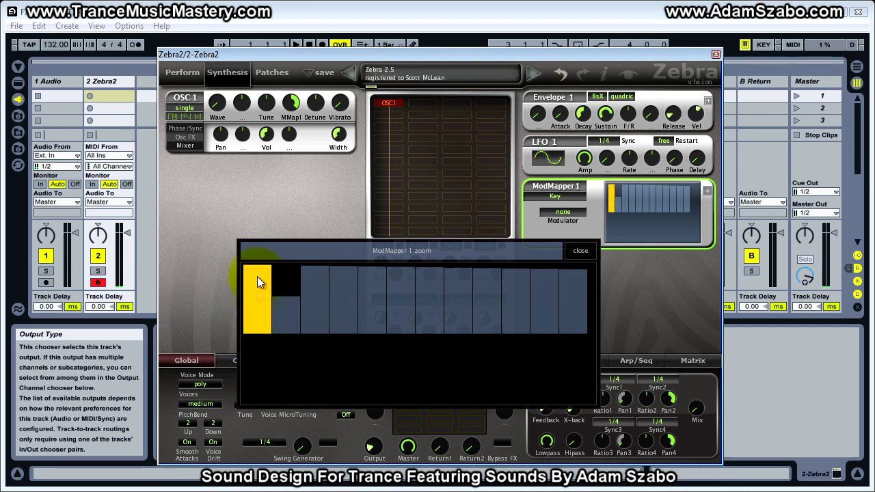
drag(254, 277, 267, 263)
drag(263, 272, 260, 292)
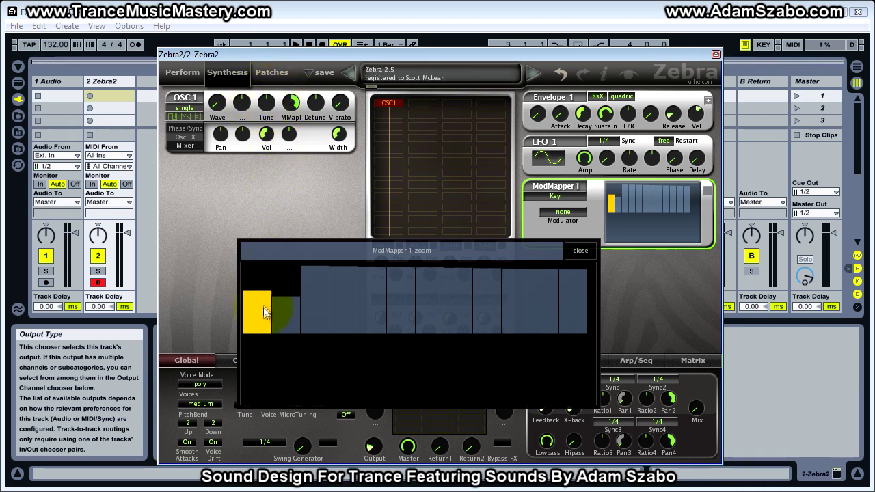
mouse_move(269, 296)
mouse_down()
mouse_move(267, 284)
mouse_move(266, 328)
mouse_move(267, 249)
mouse_move(268, 266)
mouse_move(299, 295)
mouse_up()
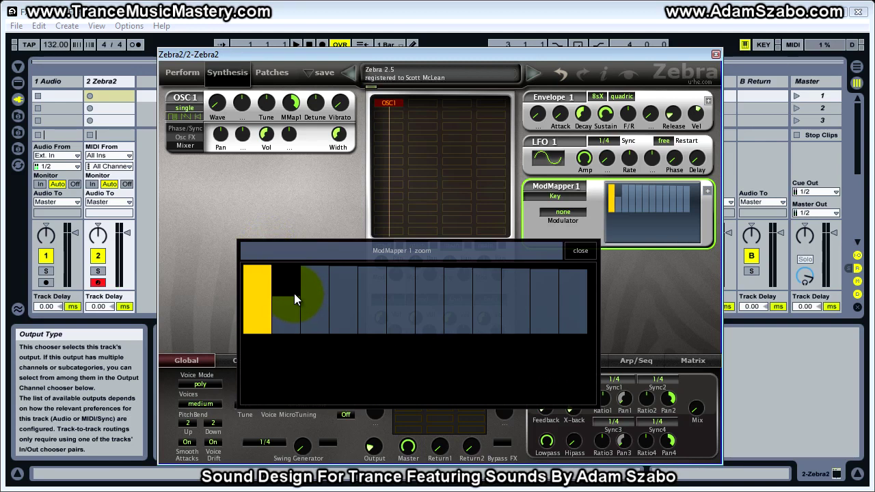
mouse_move(290, 297)
mouse_down()
mouse_move(300, 320)
mouse_move(295, 314)
mouse_move(287, 345)
mouse_move(288, 283)
mouse_up()
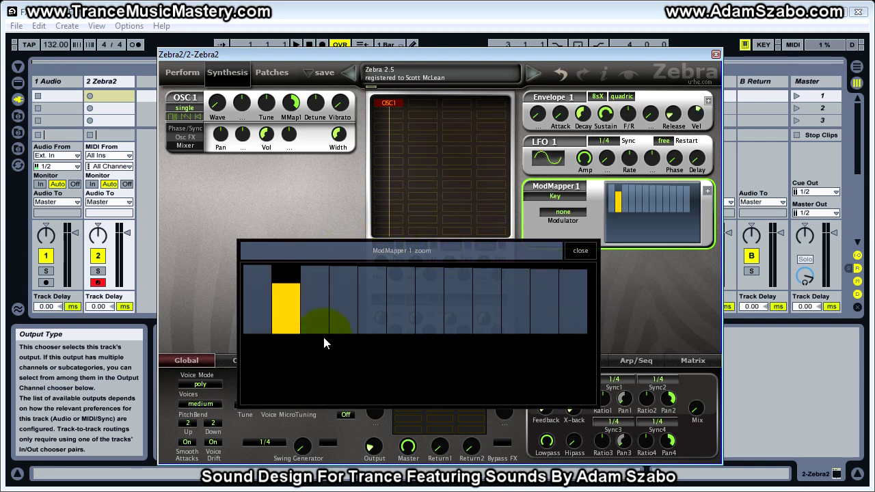
Step: Raise the map's second step to full level and turn the MMap1 depth on oscillator 1's tune down to zero
drag(293, 290, 306, 252)
mouse_move(266, 287)
mouse_down()
mouse_move(439, 235)
mouse_move(313, 214)
mouse_move(577, 207)
mouse_move(457, 225)
mouse_move(418, 250)
mouse_move(328, 247)
mouse_move(295, 287)
mouse_up()
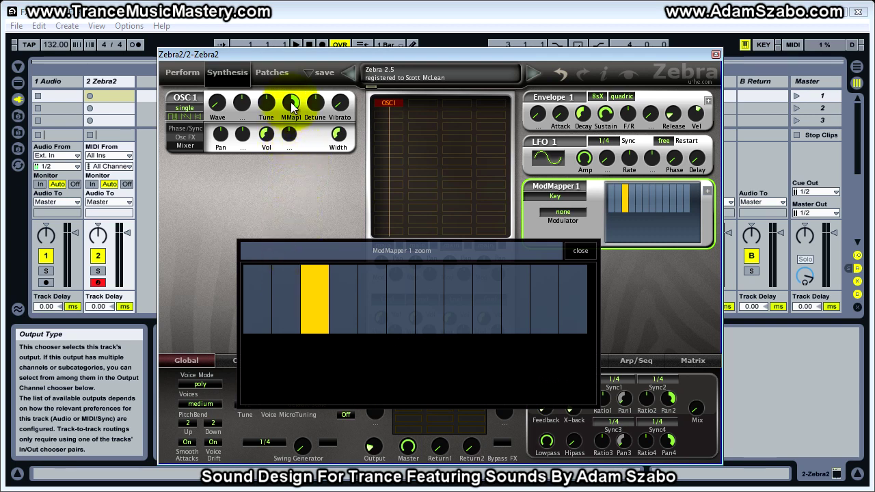
drag(298, 103, 294, 163)
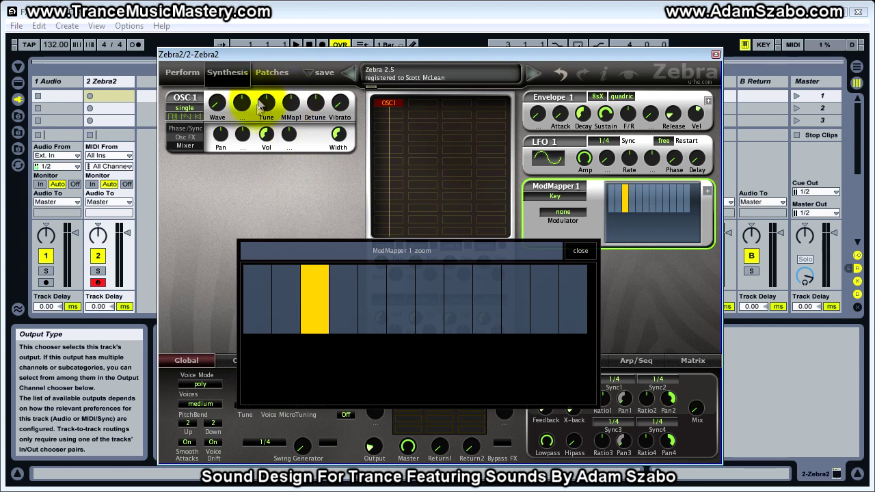
click(274, 304)
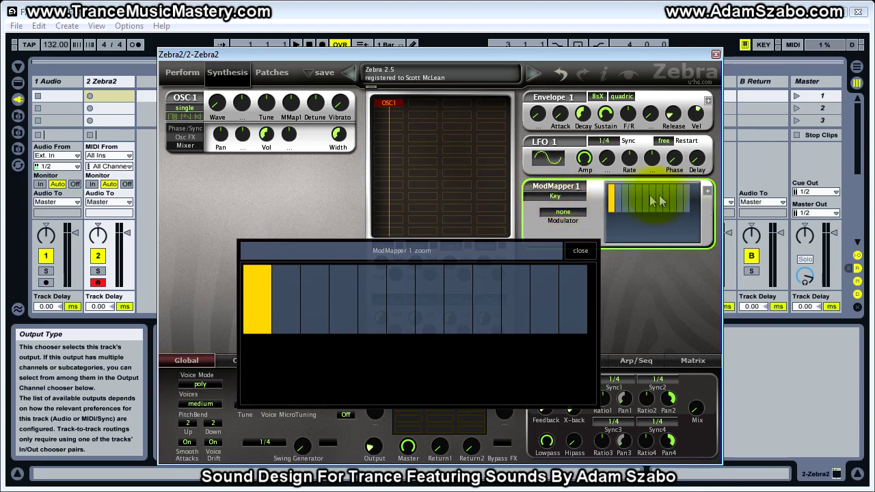
Step: Switch ModMapper 1 to Alternate mode and divide its map into 24 steps, followed by a division finer than 48
click(561, 195)
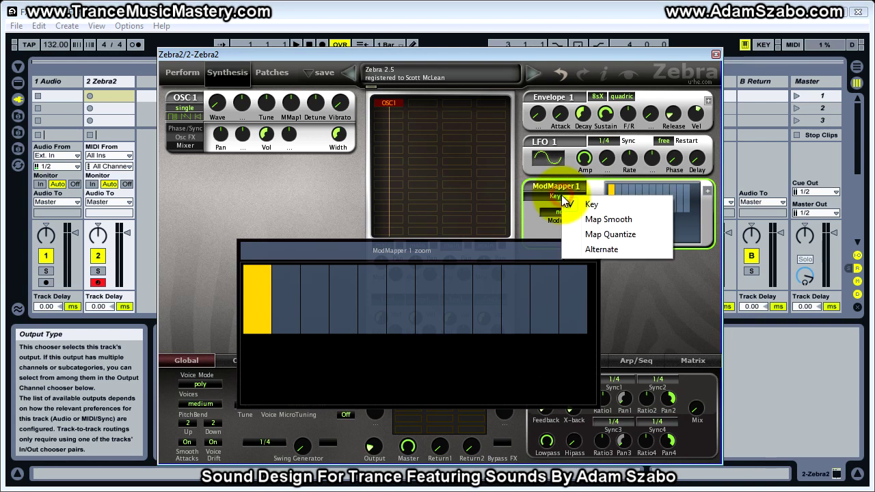
click(597, 251)
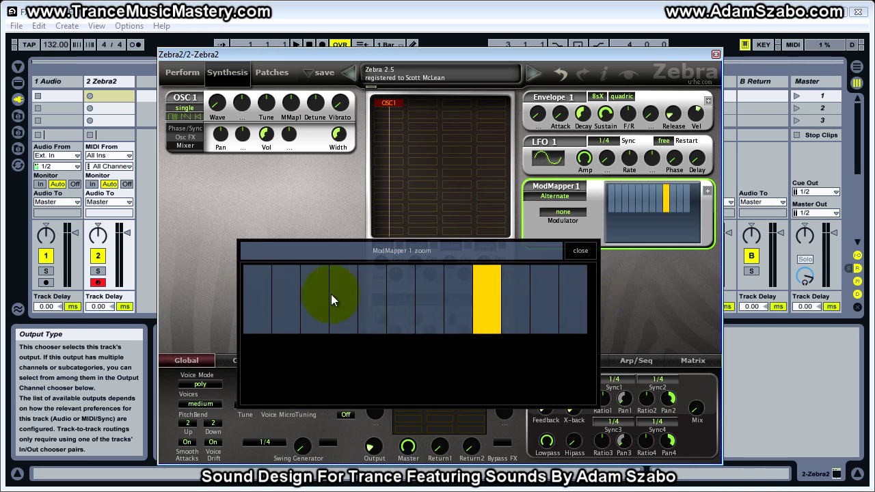
right_click(500, 351)
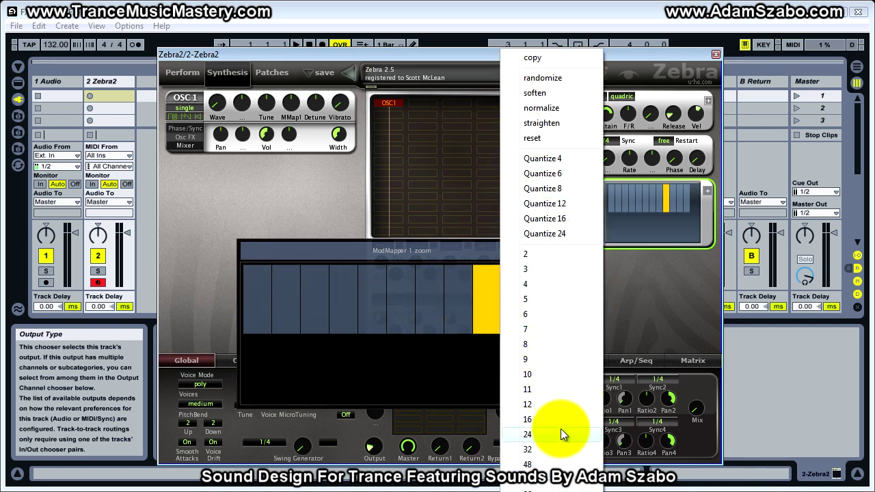
click(540, 434)
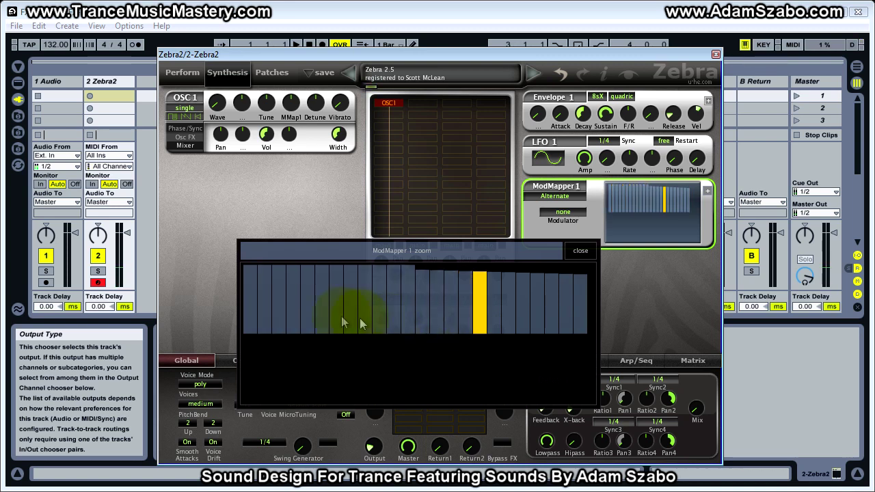
right_click(492, 353)
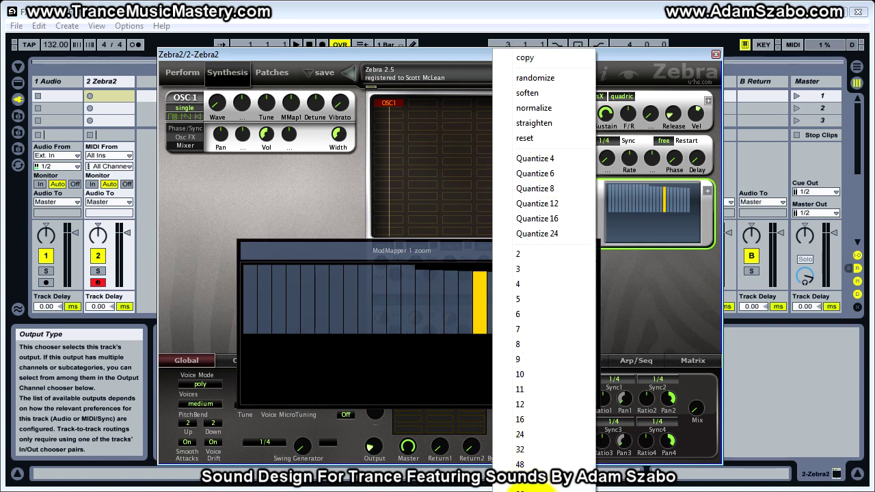
click(530, 482)
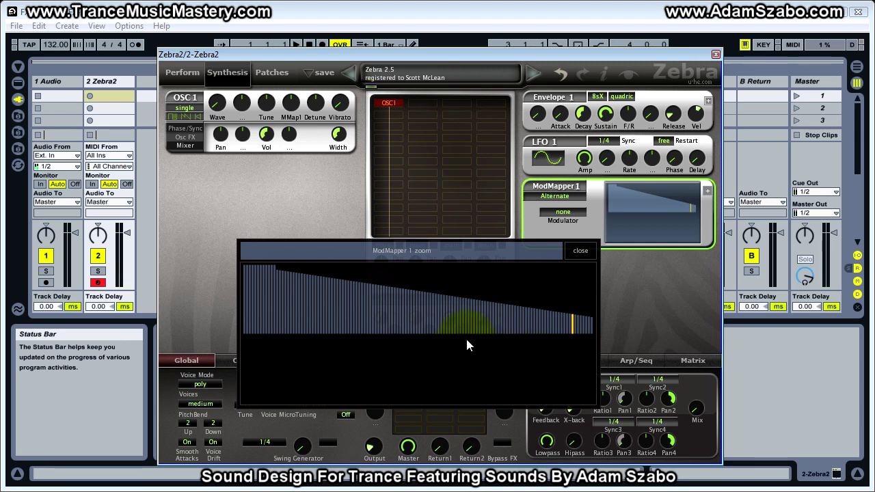
Step: Assign Lfo1 as the modulator of ModMapper 1
click(572, 194)
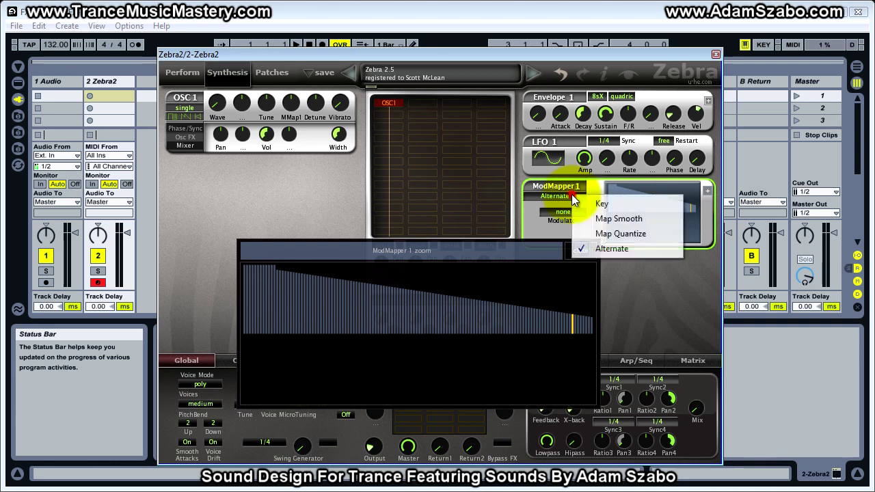
click(518, 221)
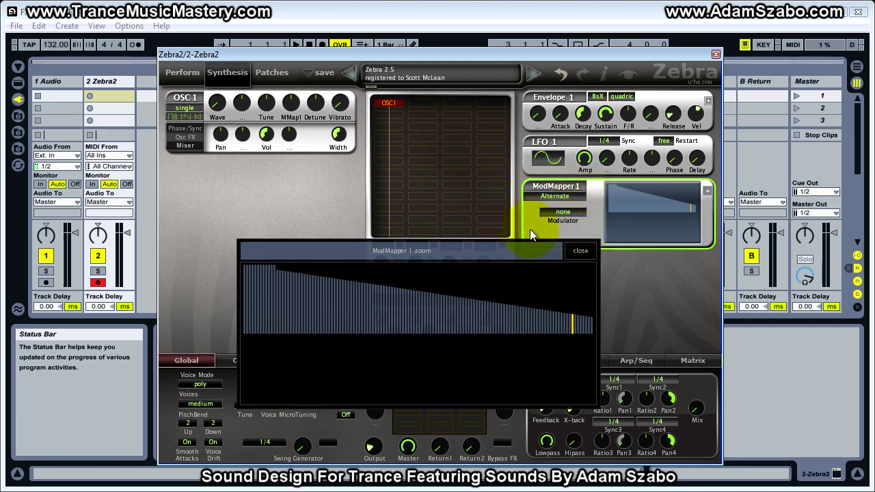
click(568, 213)
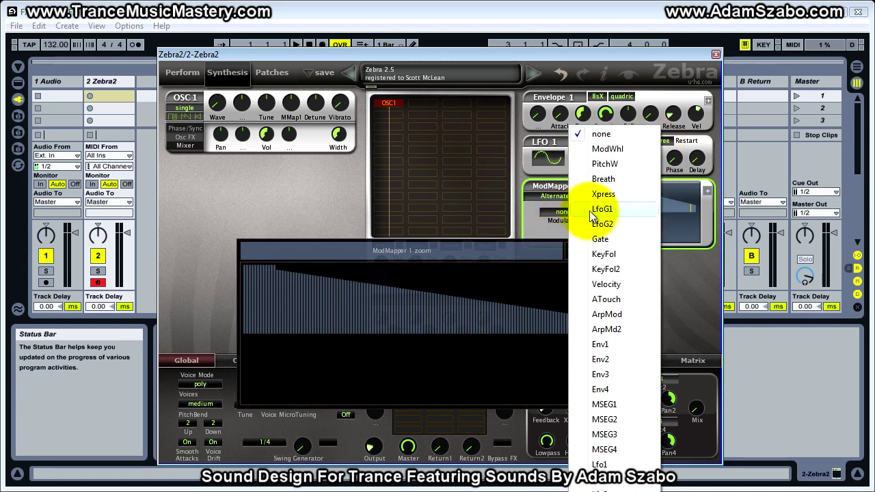
click(601, 464)
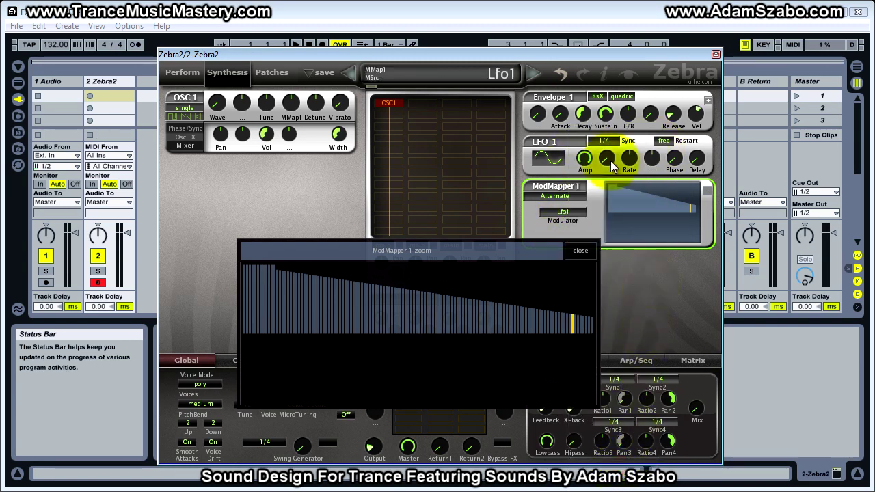
Step: Switch ModMapper 1 to Map Quantize mode
click(563, 195)
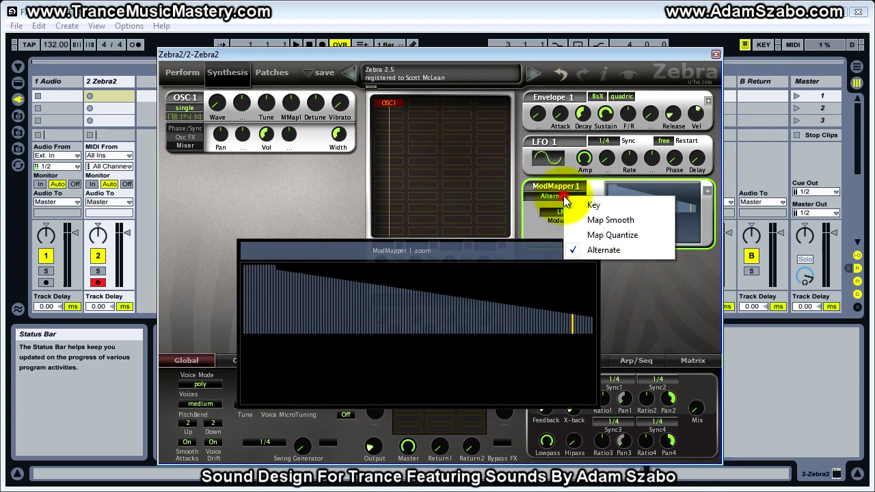
click(557, 217)
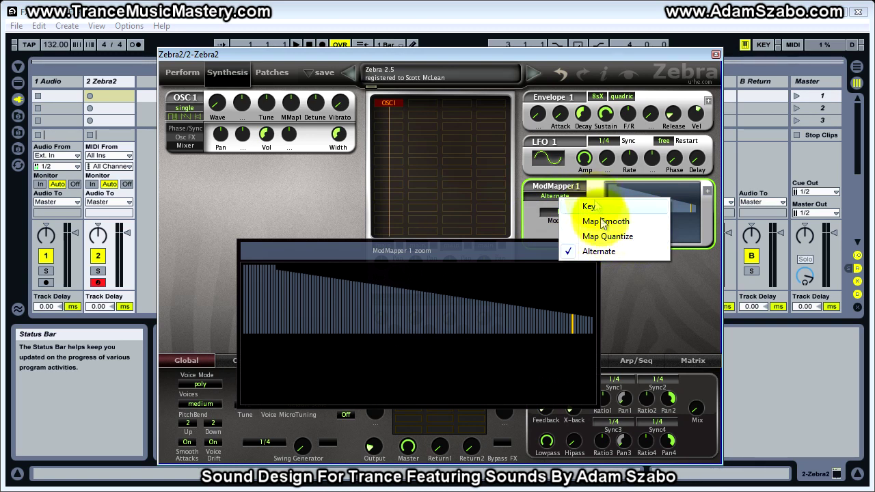
click(527, 226)
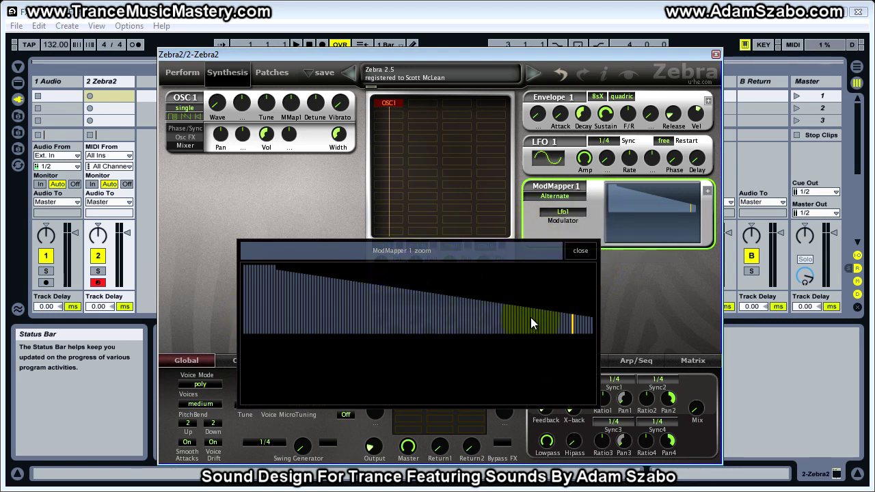
click(564, 195)
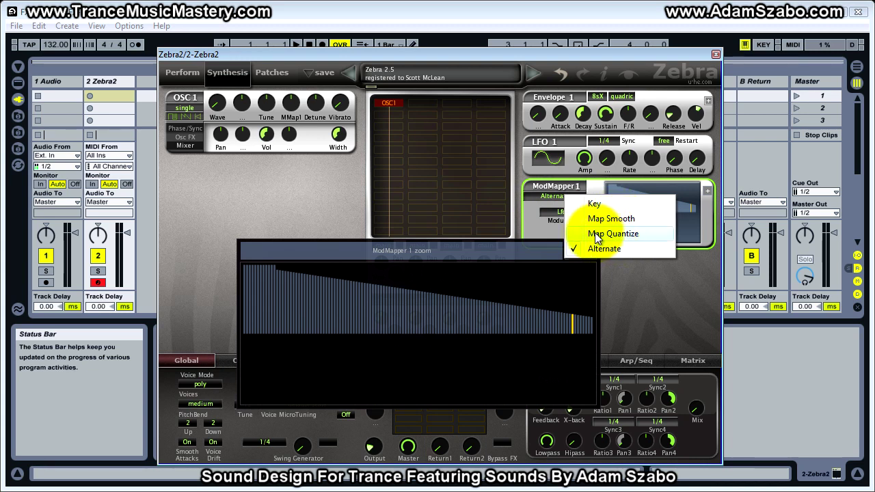
click(596, 233)
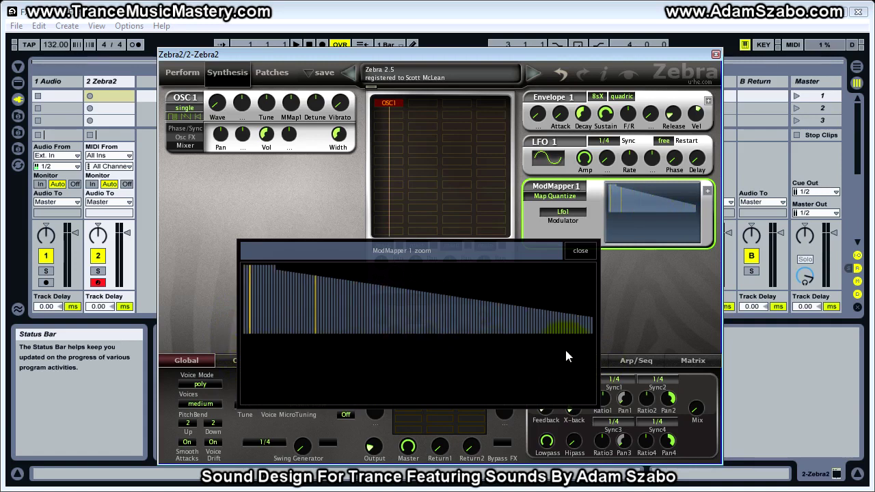
Step: Try the triangle waveform on LFO 1, and set its waveform to rand hold
click(549, 164)
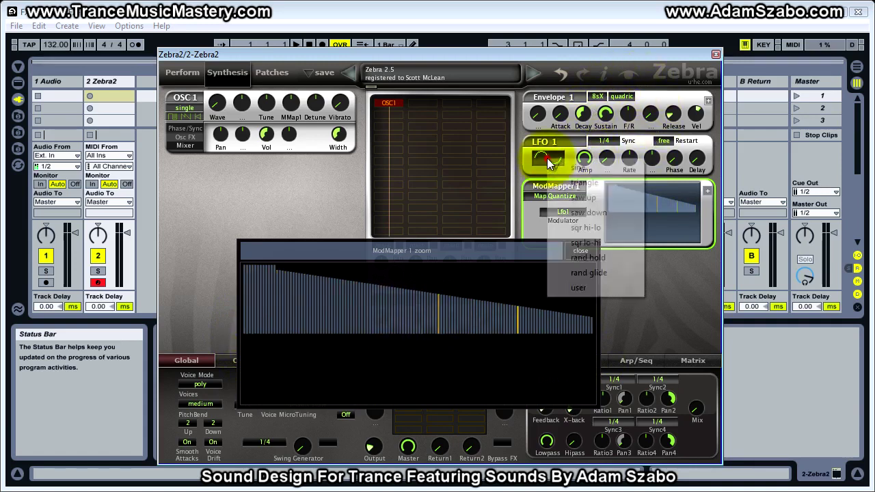
click(585, 183)
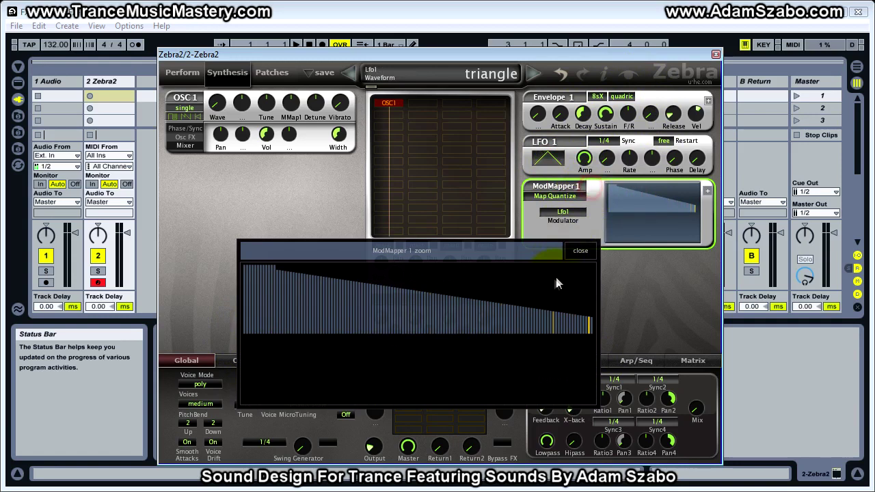
click(545, 158)
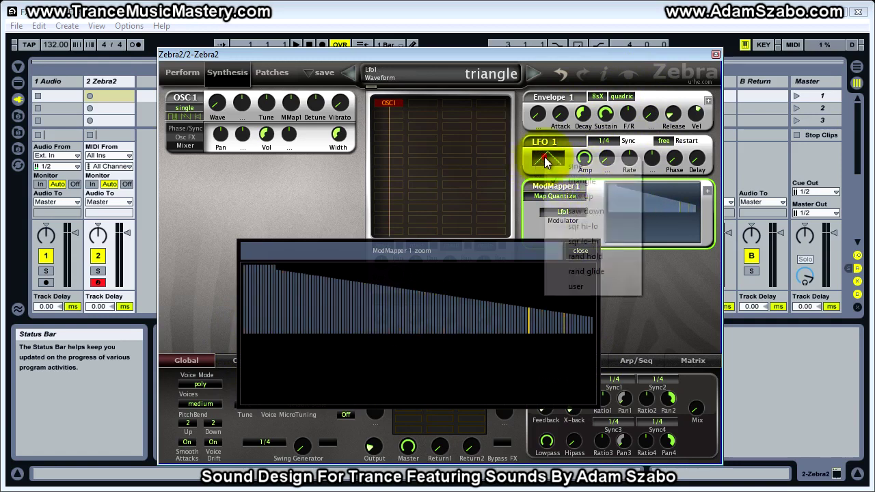
click(589, 257)
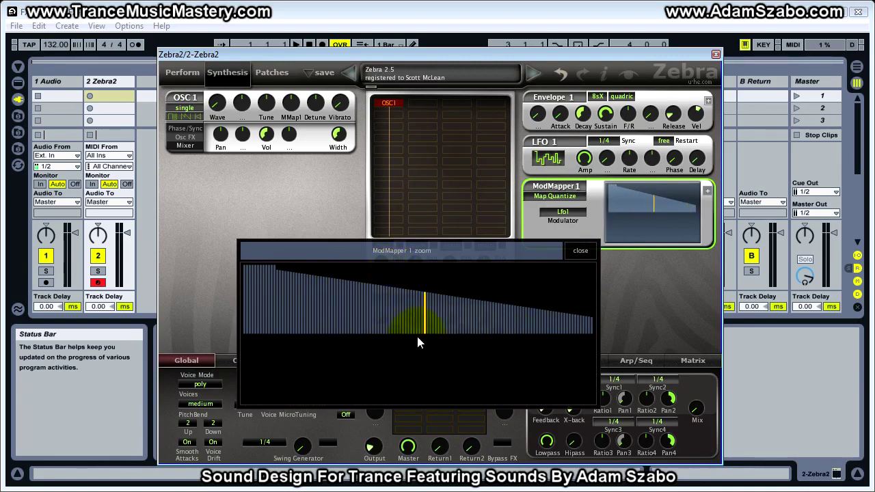
Step: Divide the ModMapper 1 map into 4 steps and shape positive levels, with the third and fourth steps higher than the first two
right_click(480, 301)
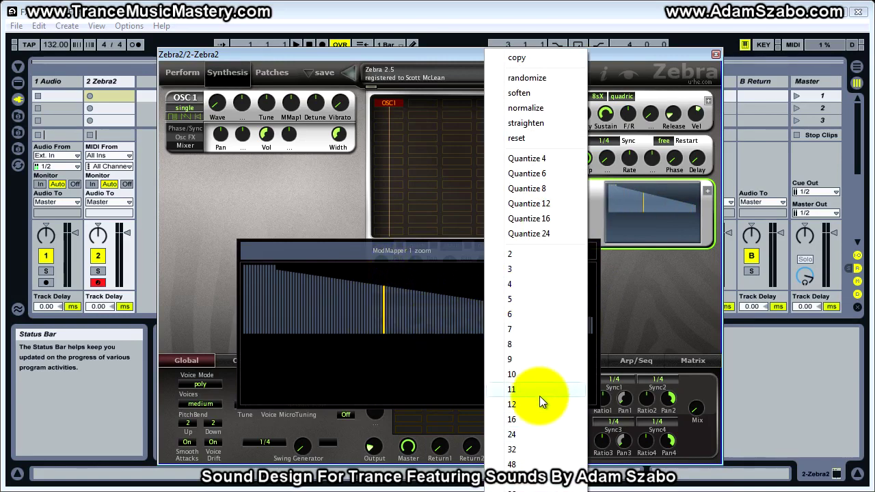
click(543, 284)
mouse_move(315, 299)
mouse_down()
mouse_move(396, 313)
mouse_move(480, 292)
mouse_up()
mouse_move(544, 303)
mouse_down()
mouse_move(475, 287)
mouse_move(335, 320)
mouse_move(565, 292)
mouse_up()
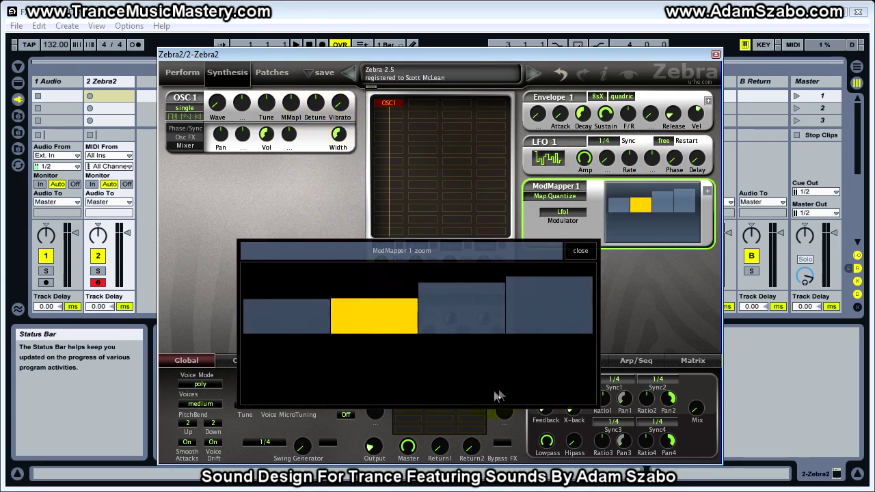
Step: Raise the MMap1 depth on oscillator 1's tune slightly and make the four map steps alternate between high positive and low negative levels
mouse_move(293, 111)
mouse_down()
mouse_move(293, 84)
mouse_move(291, 99)
mouse_up()
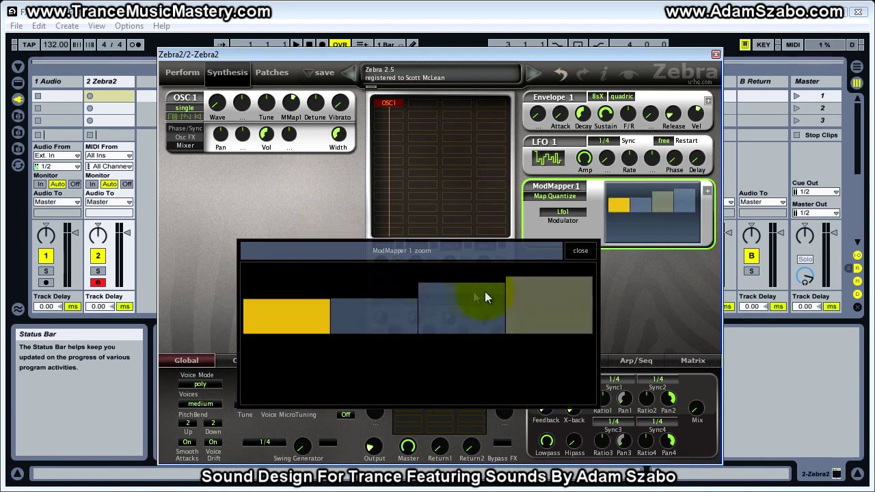
drag(323, 300, 315, 281)
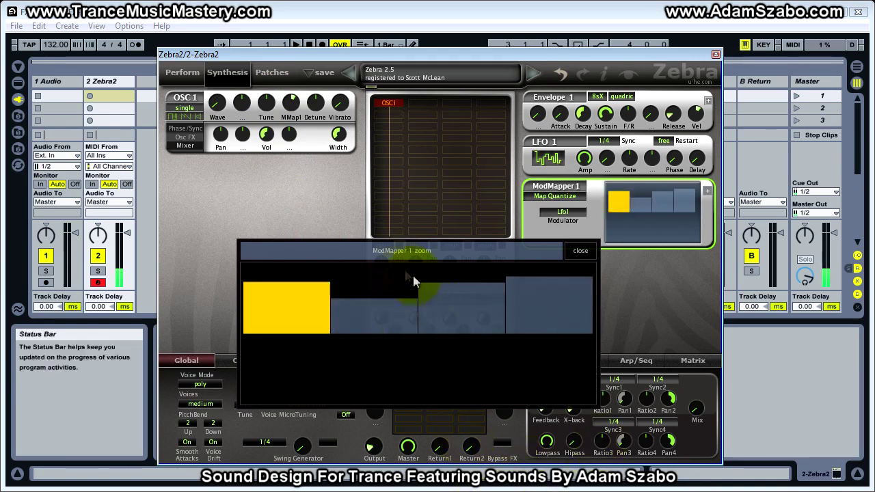
drag(403, 294, 399, 319)
mouse_move(478, 287)
mouse_down()
mouse_move(483, 269)
mouse_move(525, 295)
mouse_move(524, 309)
mouse_up()
mouse_move(324, 281)
mouse_down()
mouse_move(327, 260)
mouse_move(373, 330)
mouse_move(382, 326)
mouse_move(377, 403)
mouse_move(477, 325)
mouse_move(522, 335)
mouse_move(529, 380)
mouse_move(478, 437)
mouse_up()
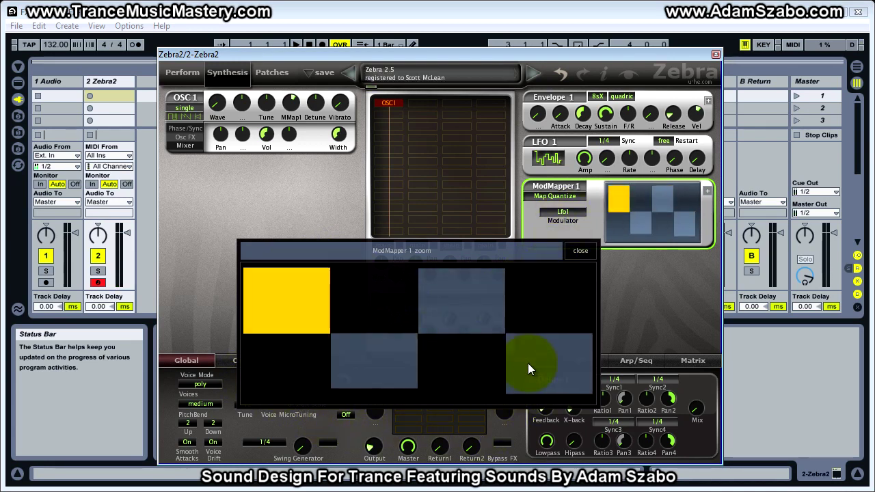
Step: Set LFO 1's waveform to saw up and reshape the map with the first step at zero and the other three slightly positive
click(552, 157)
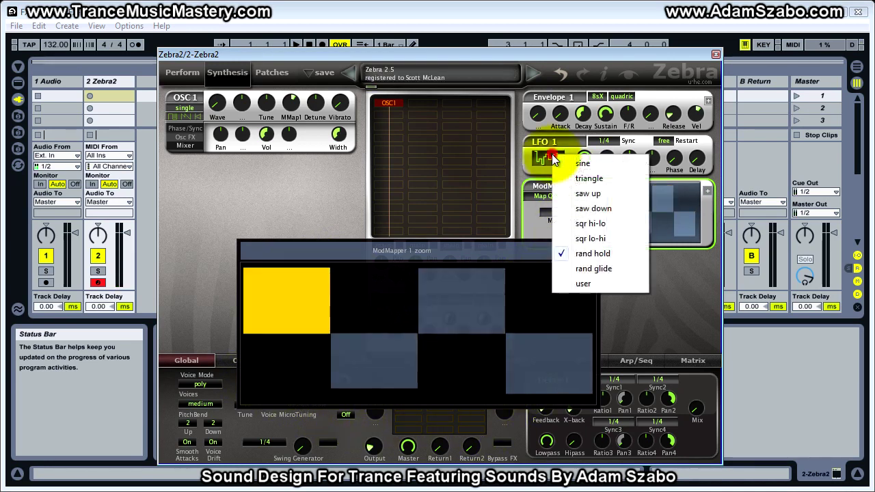
click(599, 194)
mouse_move(294, 360)
mouse_down()
mouse_move(287, 337)
mouse_move(364, 349)
mouse_move(445, 313)
mouse_move(510, 346)
mouse_move(551, 308)
mouse_move(563, 277)
mouse_move(310, 333)
mouse_move(529, 349)
mouse_up()
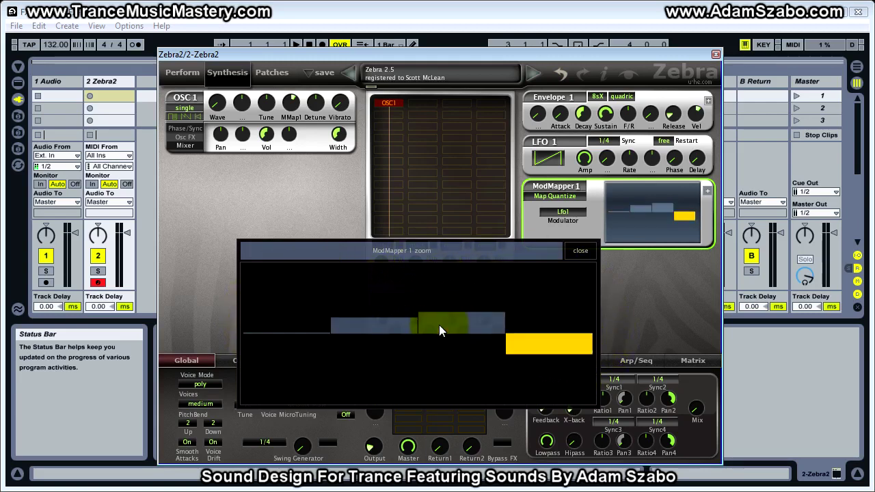
drag(530, 330, 530, 286)
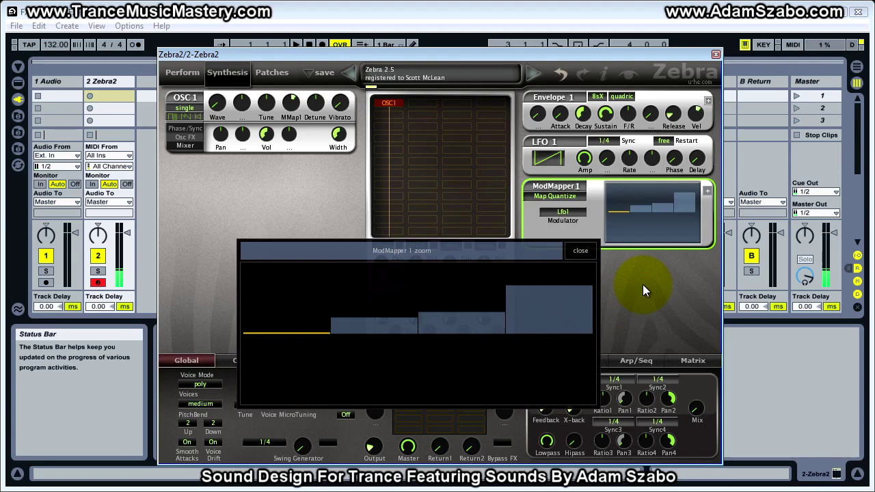
drag(561, 323, 556, 321)
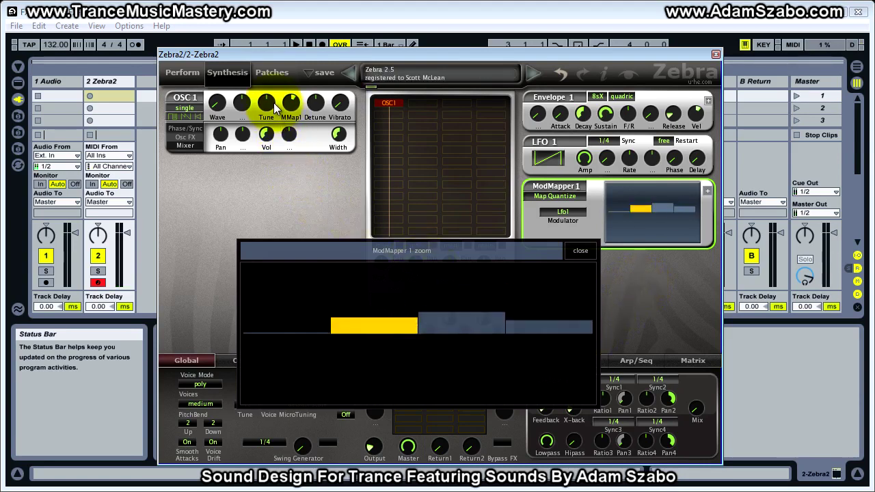
Step: Set oscillator 1's tune to 24.00, and raise the map's first step to 32 and its fourth step above the third
drag(273, 102, 257, 17)
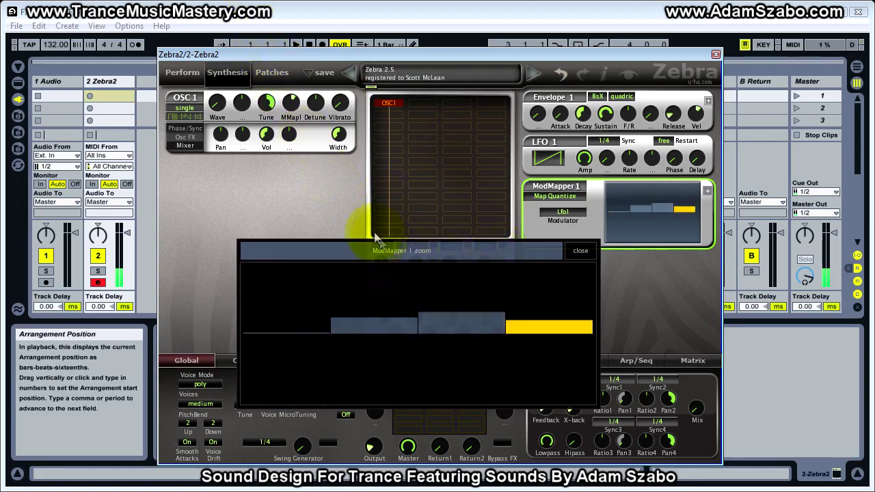
drag(266, 103, 263, 139)
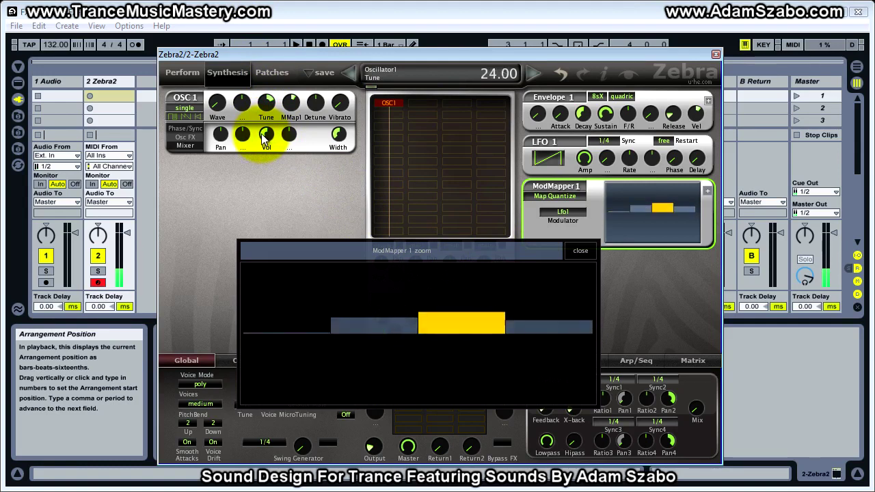
drag(455, 321, 528, 311)
click(328, 312)
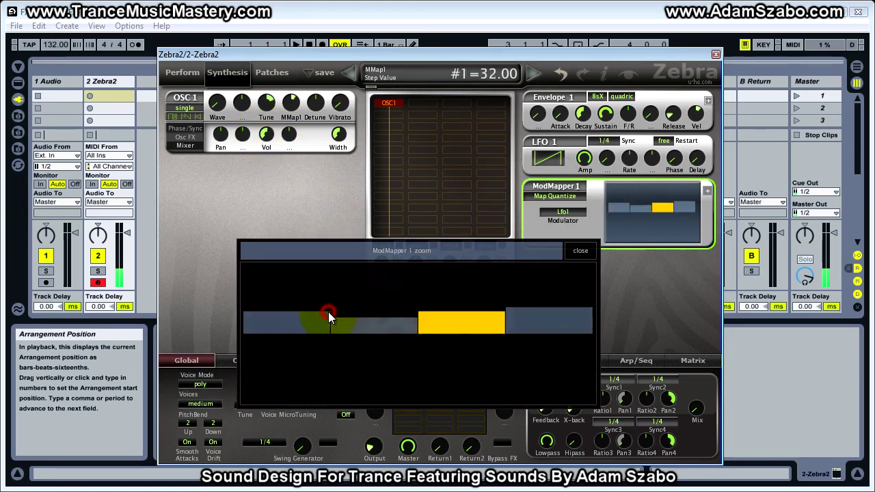
Step: Set LFO 1's sync to 1/8 and reshape the map into four descending steps, the fourth slightly negative
click(604, 141)
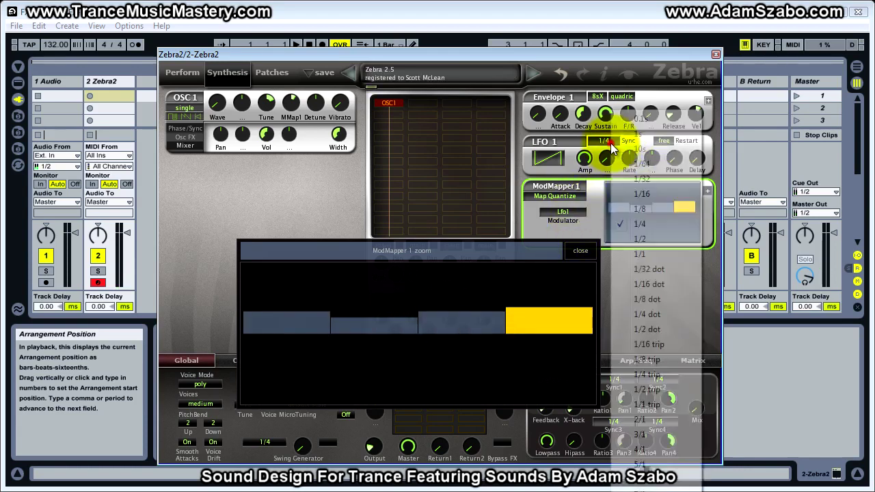
click(651, 211)
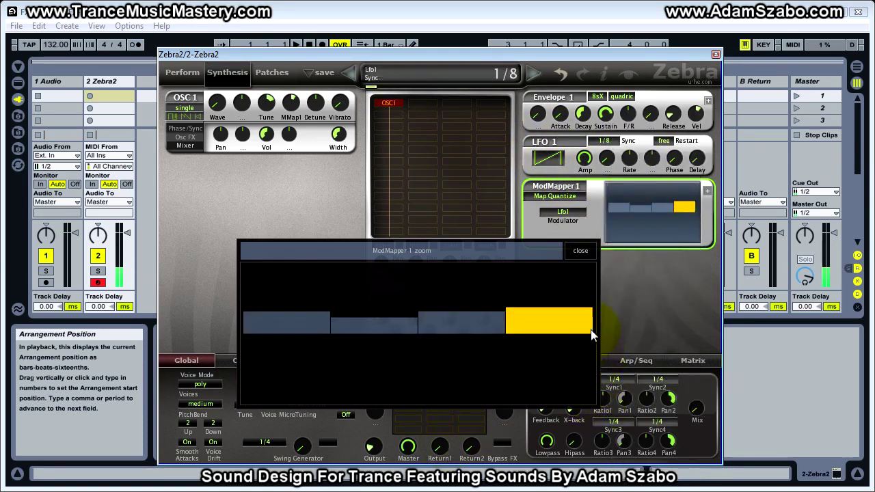
click(521, 318)
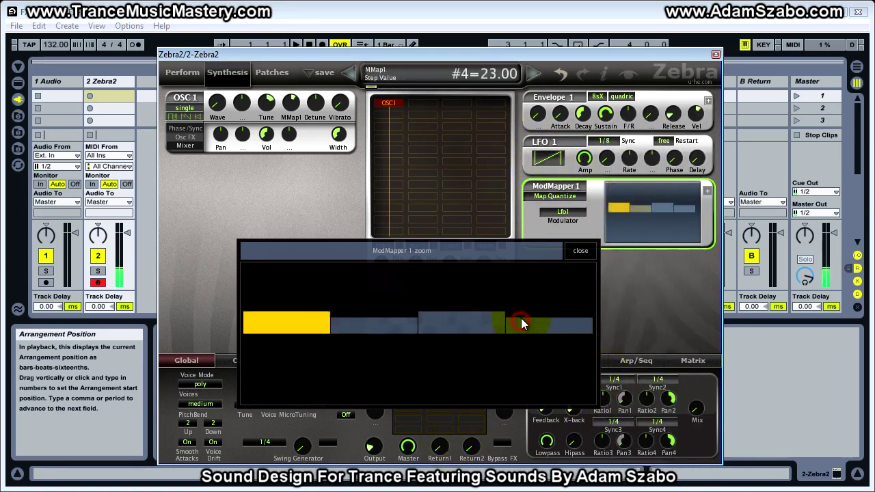
mouse_move(563, 307)
mouse_down()
mouse_move(562, 339)
mouse_move(482, 335)
mouse_move(489, 327)
mouse_up()
Step: Set oscillator 1's tune to 36.00 and raise all four map steps, with the first at 45 and the third lowest
click(265, 102)
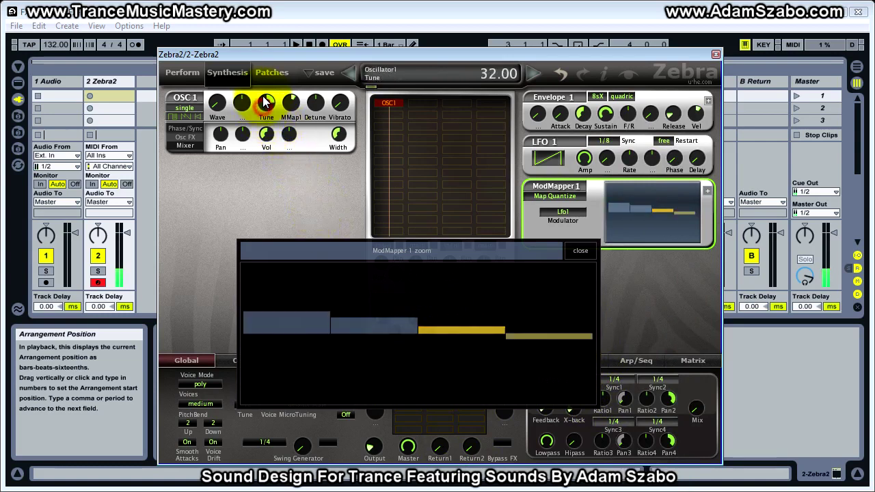
drag(265, 102, 262, 90)
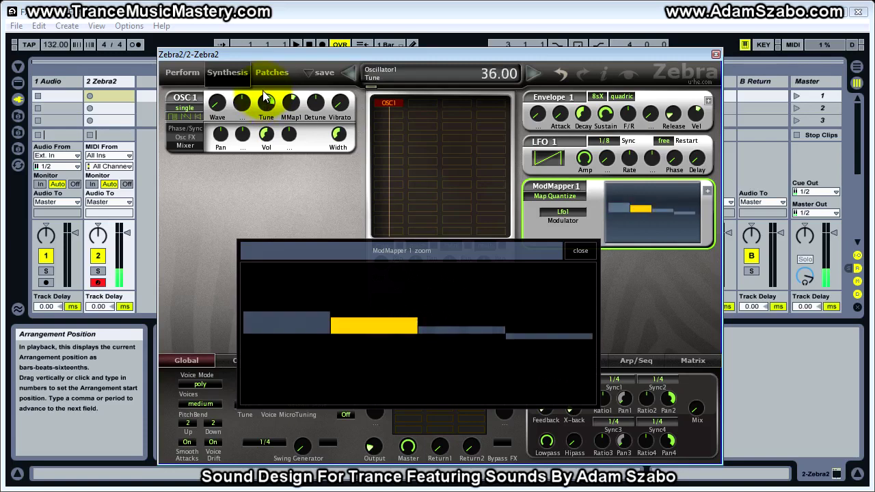
mouse_move(445, 328)
mouse_down()
mouse_move(511, 316)
mouse_move(524, 296)
mouse_move(393, 311)
mouse_move(373, 311)
mouse_move(373, 302)
mouse_move(323, 304)
mouse_up()
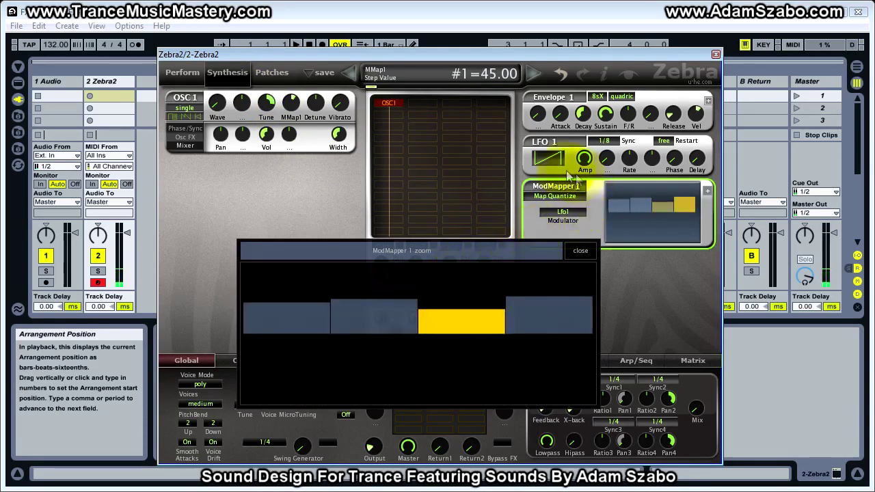
Step: Switch LFO 1 to the stepped random waveform and divide the ModMapper 1 map into 8 steps
click(548, 157)
click(587, 252)
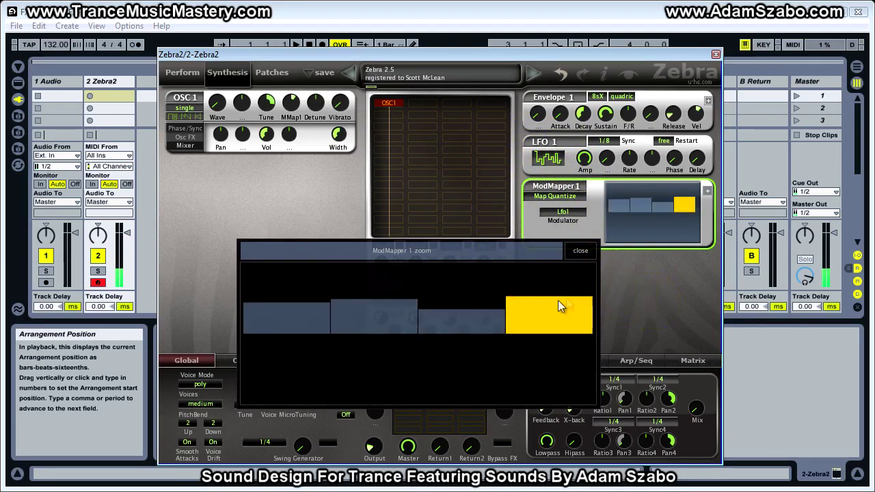
right_click(493, 293)
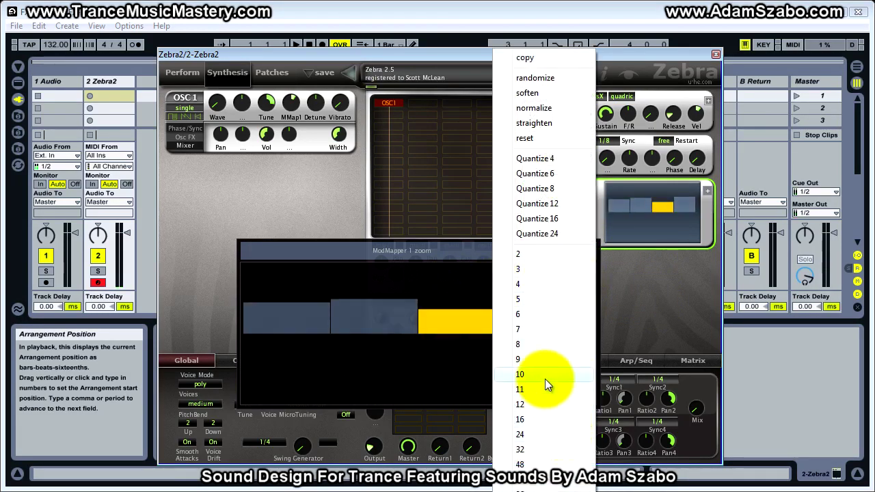
click(526, 344)
Step: Shape the eight map steps at varied positive levels, the last one highest, and set LFO 1's sync to 1/16
mouse_move(465, 288)
mouse_down()
mouse_move(430, 310)
mouse_move(544, 335)
mouse_up()
click(572, 290)
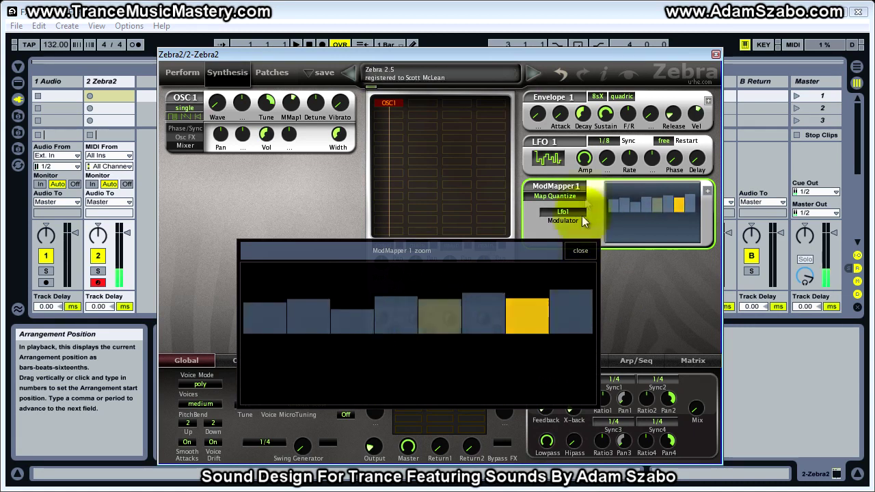
click(598, 141)
click(639, 192)
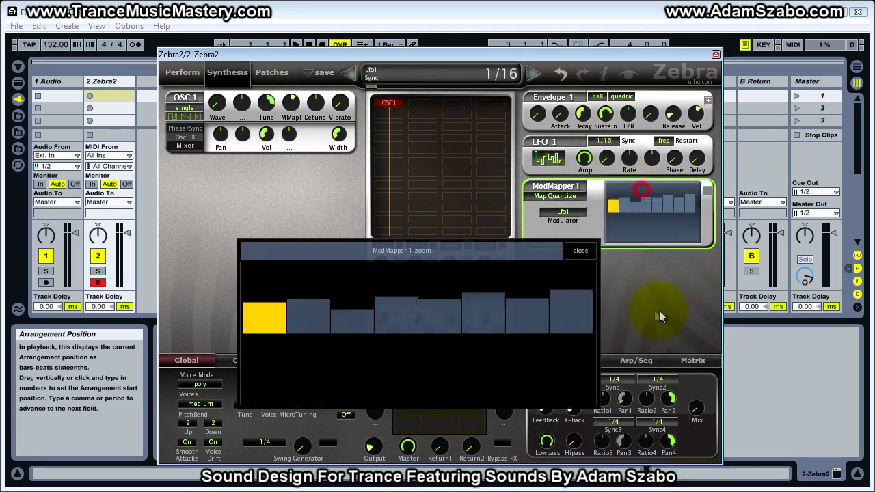
Step: Set oscillator 1's tune to 48.00 and reshape the eight map steps close to zero, with the last two raised
mouse_move(497, 313)
mouse_down()
mouse_move(562, 317)
mouse_move(558, 332)
mouse_move(529, 341)
mouse_move(429, 328)
mouse_move(361, 338)
mouse_up()
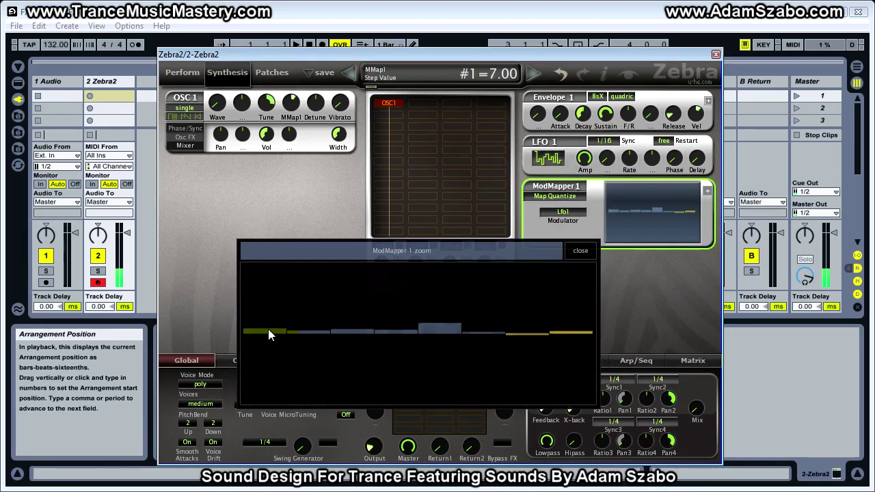
click(267, 103)
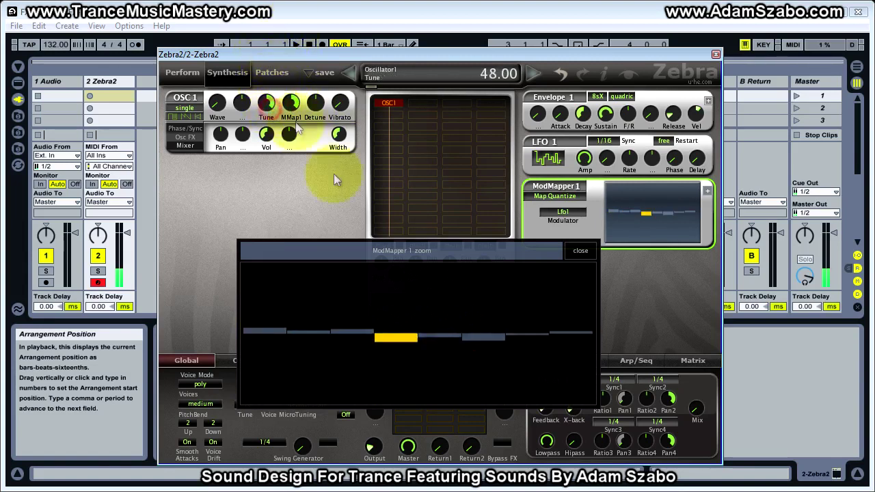
drag(537, 333, 550, 314)
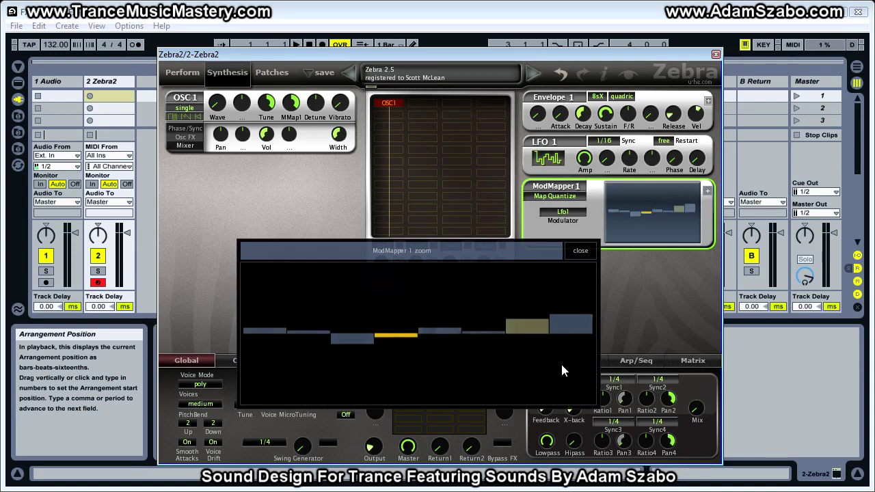
click(642, 340)
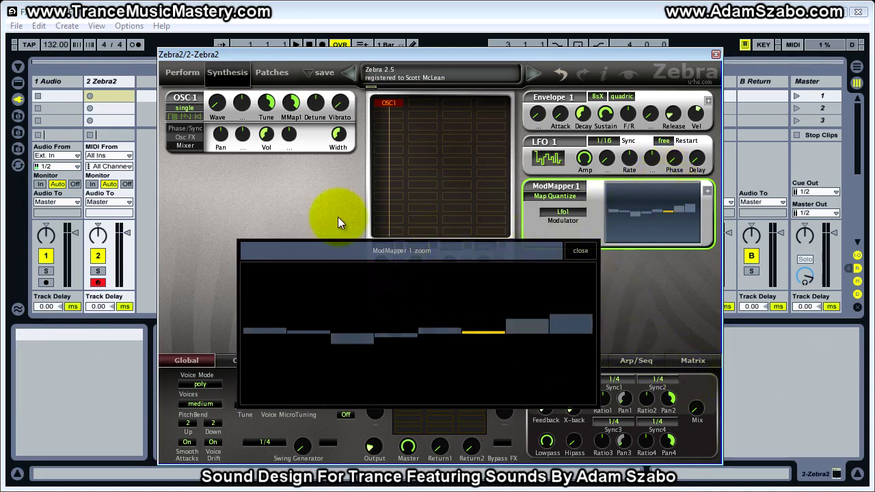
Step: Switch ModMapper 1 to Map Smooth and reduce its map to 2 steps, the first at maximum and the second at -100
click(545, 198)
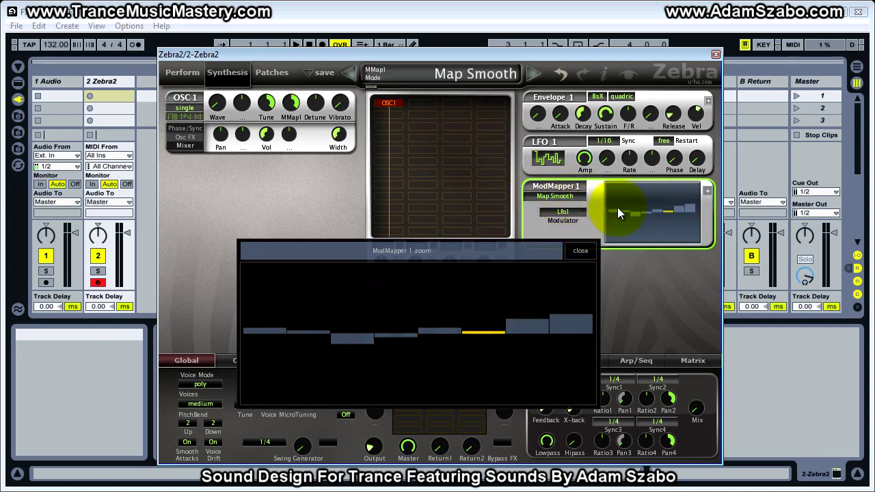
right_click(656, 228)
right_click(527, 303)
click(570, 270)
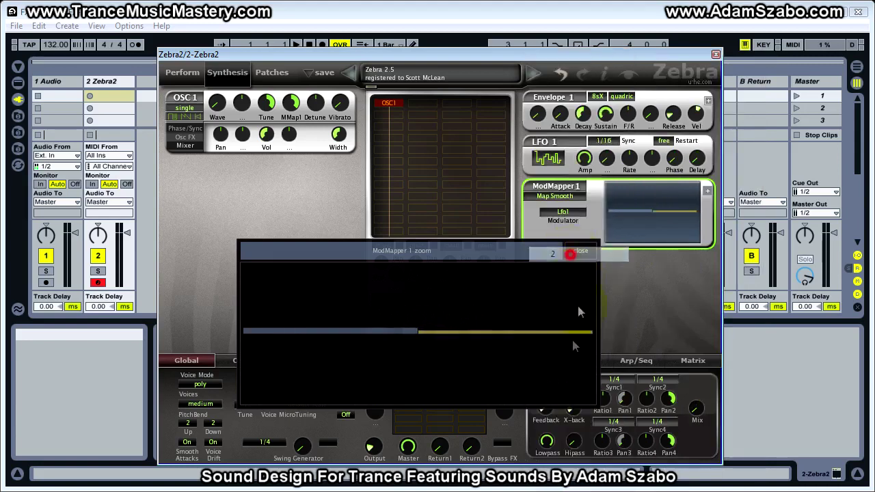
mouse_move(401, 332)
mouse_down()
mouse_move(492, 442)
mouse_move(419, 354)
mouse_move(401, 313)
mouse_up()
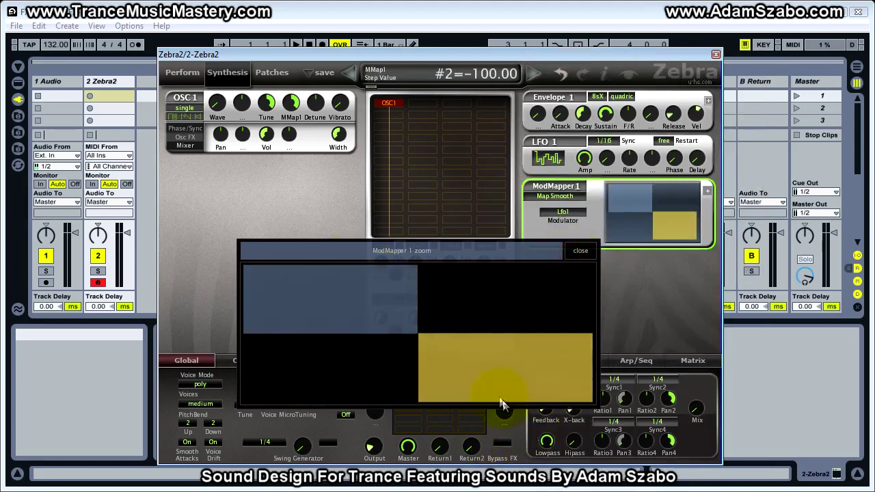
drag(444, 350, 455, 415)
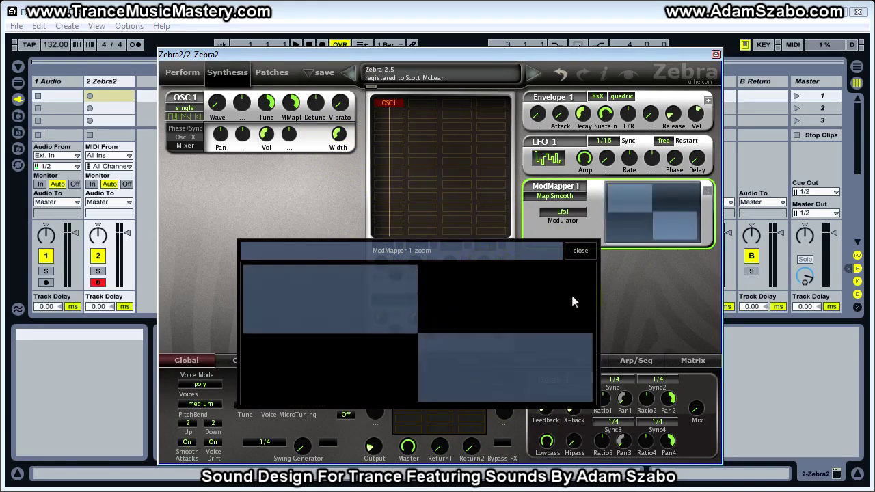
Step: Set LFO 1's sync to 1/4 and its waveform to sine
click(605, 145)
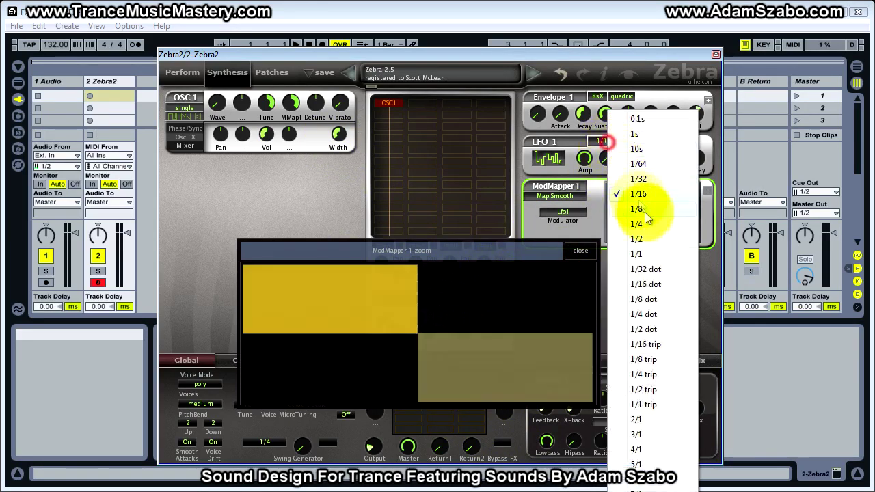
click(626, 225)
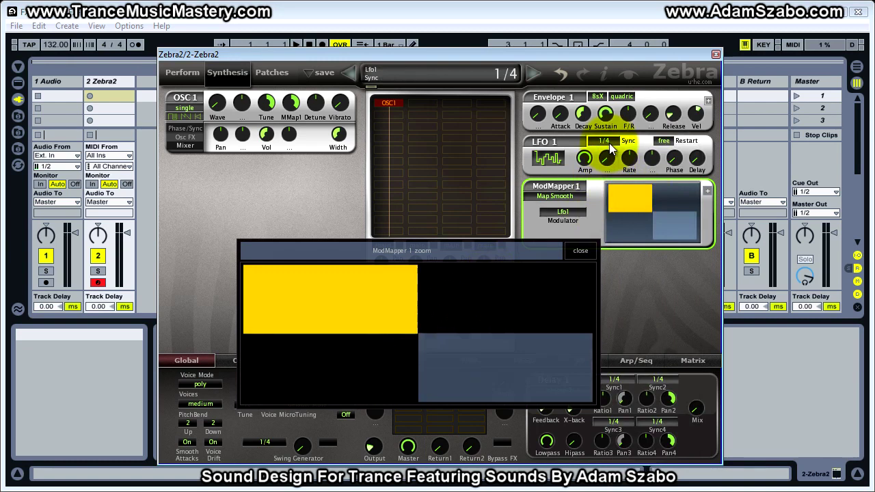
click(547, 159)
click(578, 168)
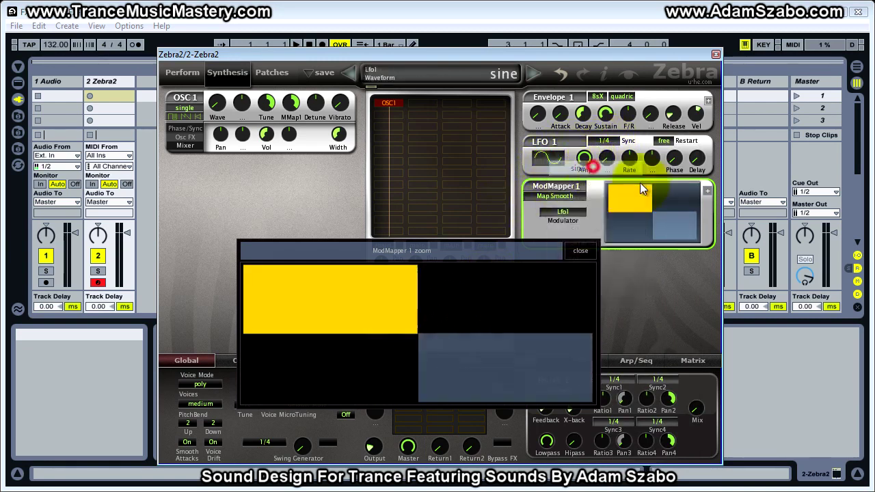
Step: Raise the map's second step to 49 and return it to -100
click(598, 142)
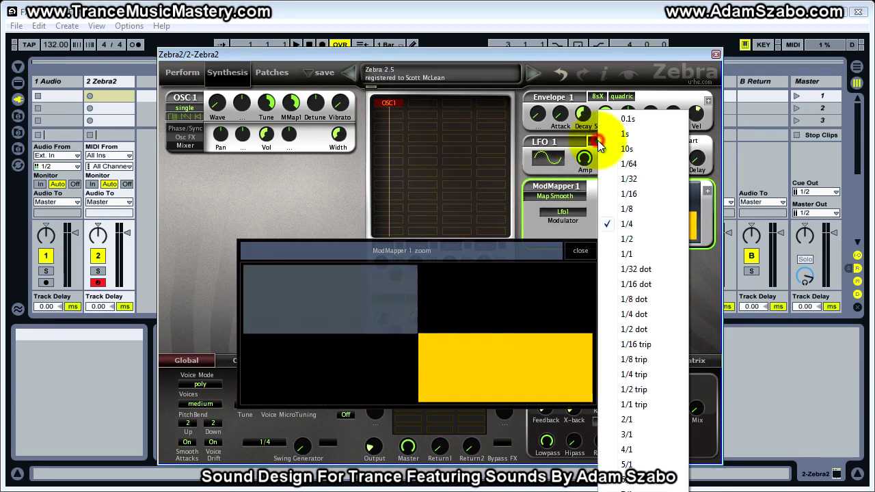
click(507, 272)
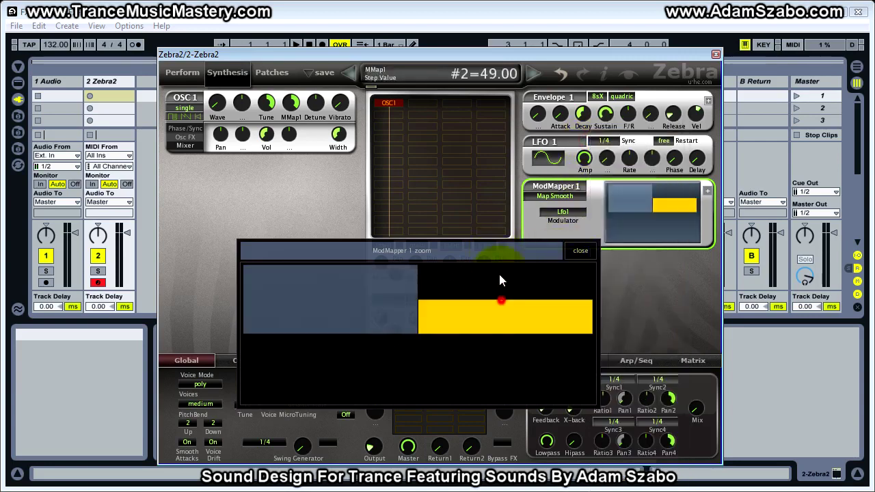
drag(495, 299, 447, 417)
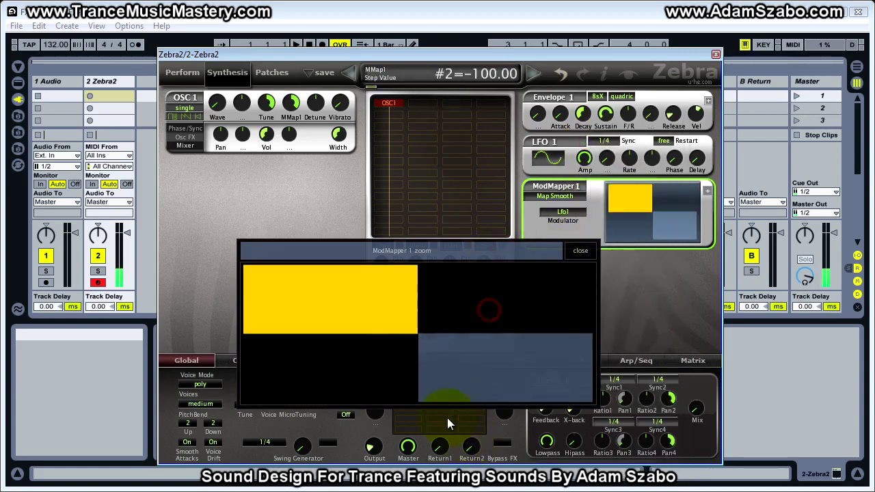
drag(564, 355, 564, 355)
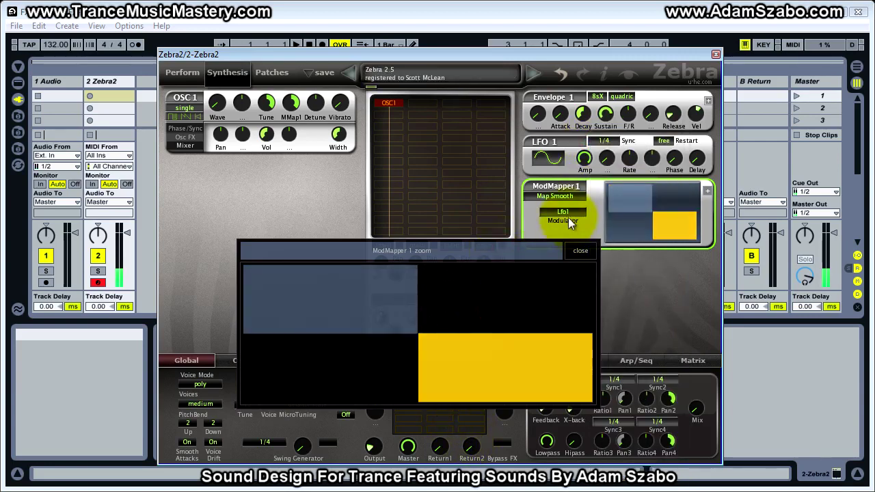
click(543, 195)
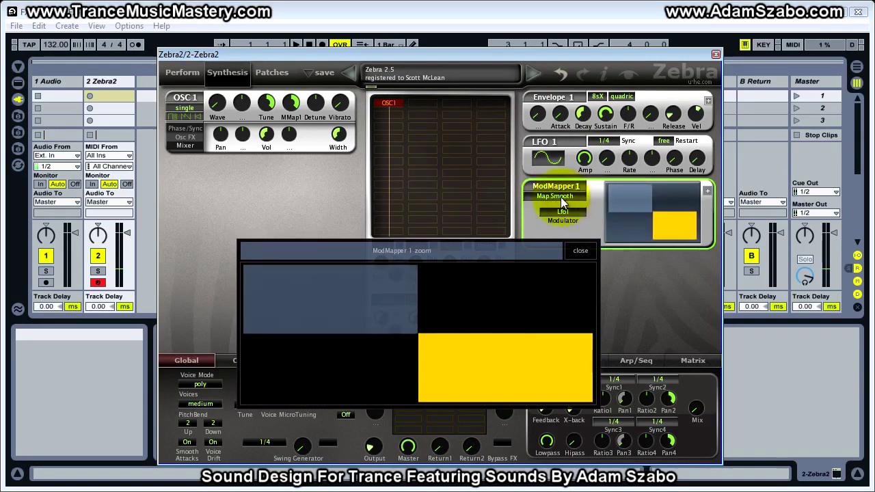
click(457, 337)
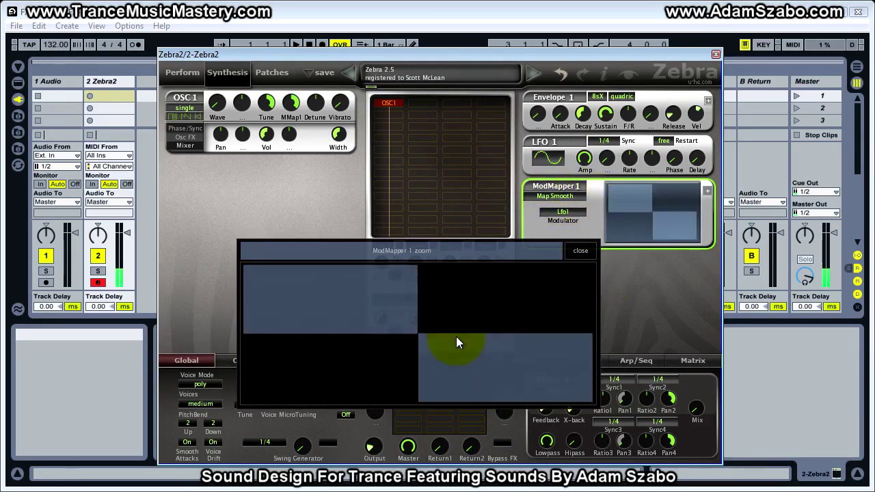
click(456, 336)
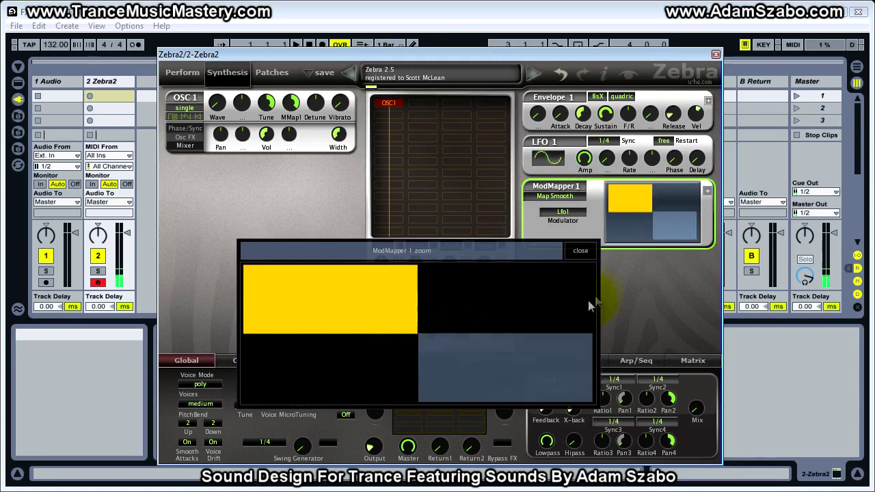
click(407, 277)
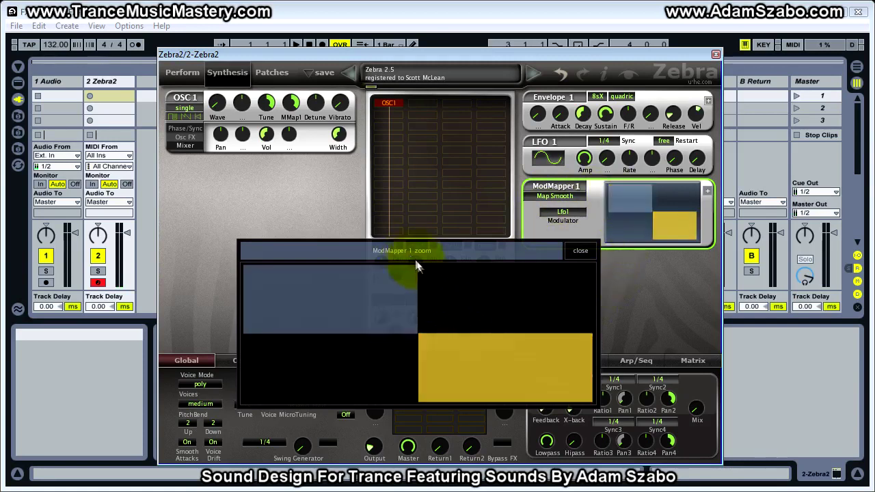
click(433, 388)
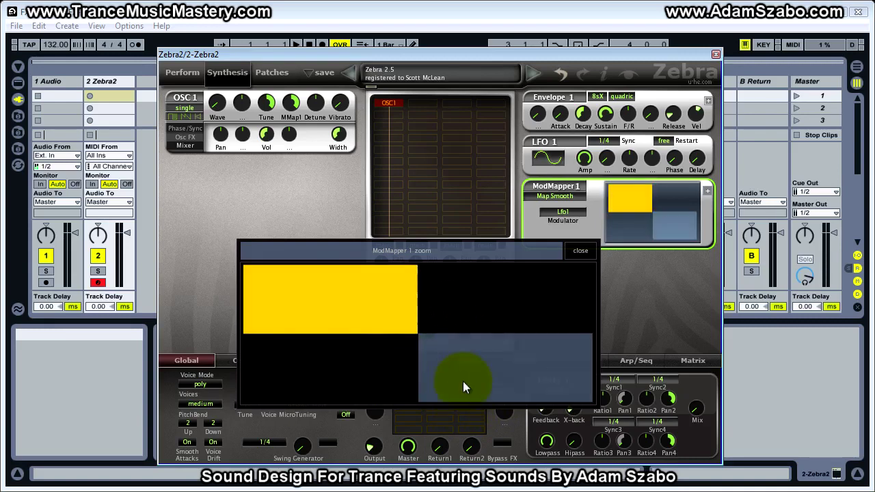
click(402, 270)
mouse_move(401, 272)
mouse_down()
mouse_move(371, 259)
mouse_move(408, 314)
mouse_move(397, 269)
mouse_up()
Step: Switch ModMapper 1 to Map Quantize and reduce the two map steps to moderate positive and negative levels
click(560, 196)
click(593, 234)
drag(335, 276, 375, 235)
click(438, 330)
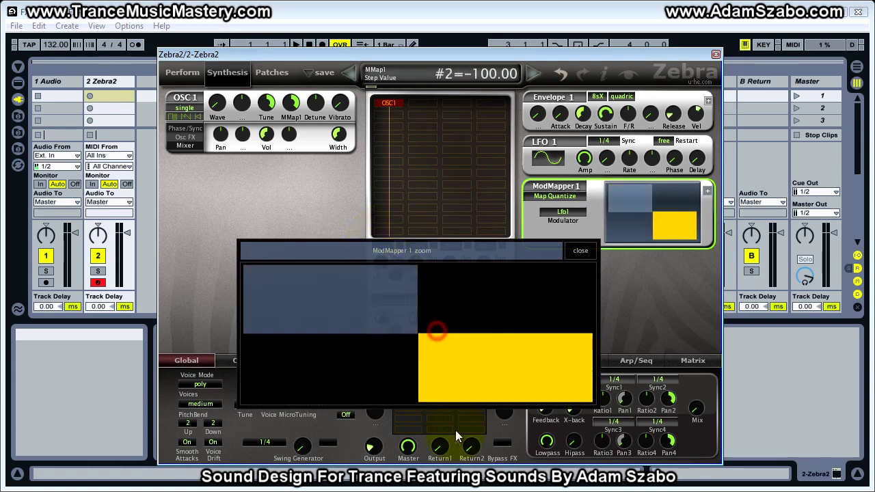
mouse_move(524, 380)
mouse_down()
mouse_move(538, 367)
mouse_move(526, 367)
mouse_up()
drag(405, 315, 404, 304)
Step: Reset oscillator 1's tune to its centre and move both map steps further from zero
click(270, 113)
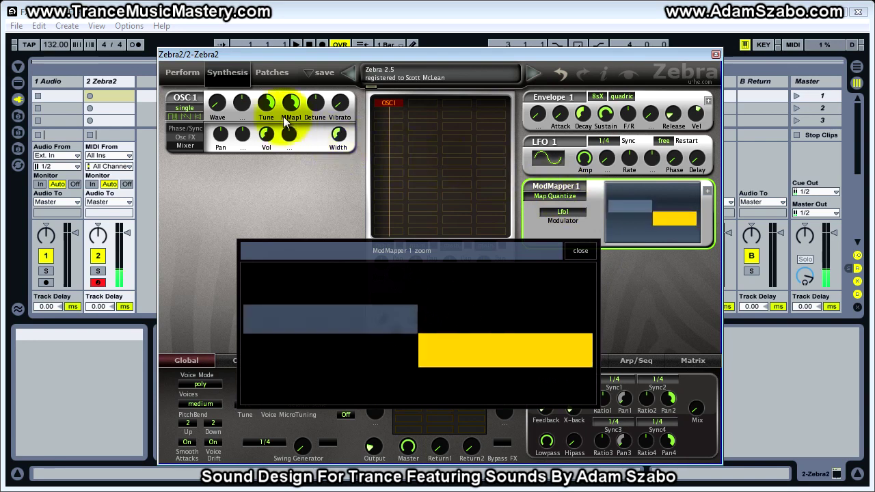
click(403, 285)
drag(489, 360, 492, 371)
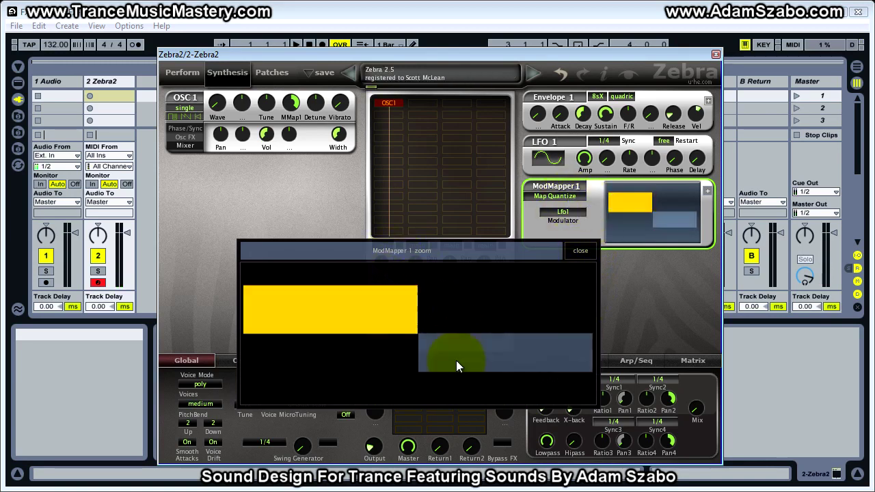
Step: Switch ModMapper 1's mode back to Map Smooth
click(563, 216)
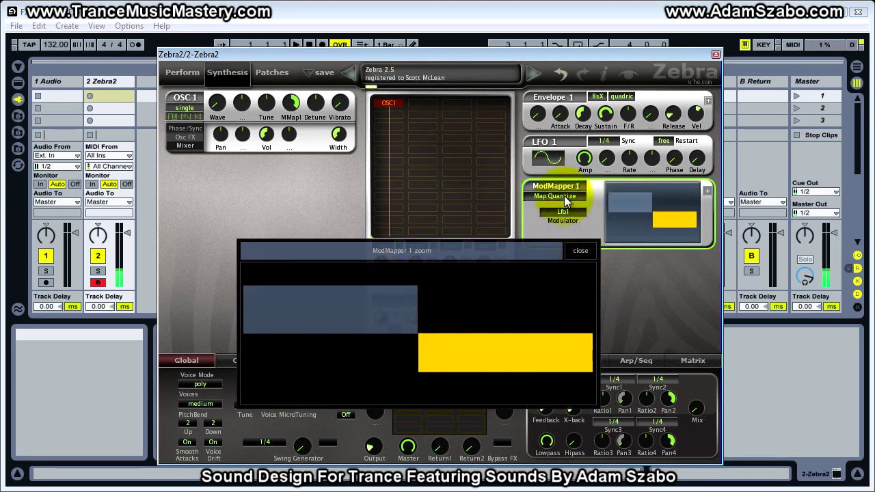
click(571, 196)
click(606, 220)
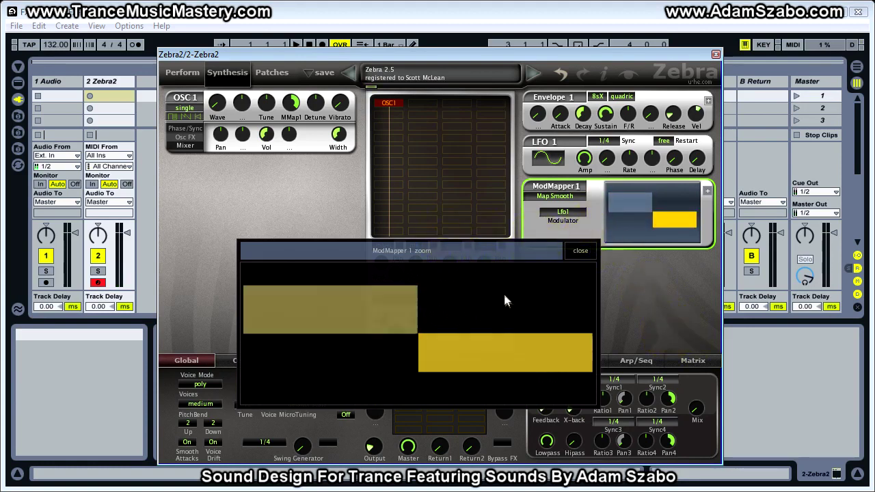
Step: Remove ModMapper 1's modulation from oscillator 1's tuning and add a VCF1 filter beneath the oscillator in the grid
click(296, 113)
click(331, 7)
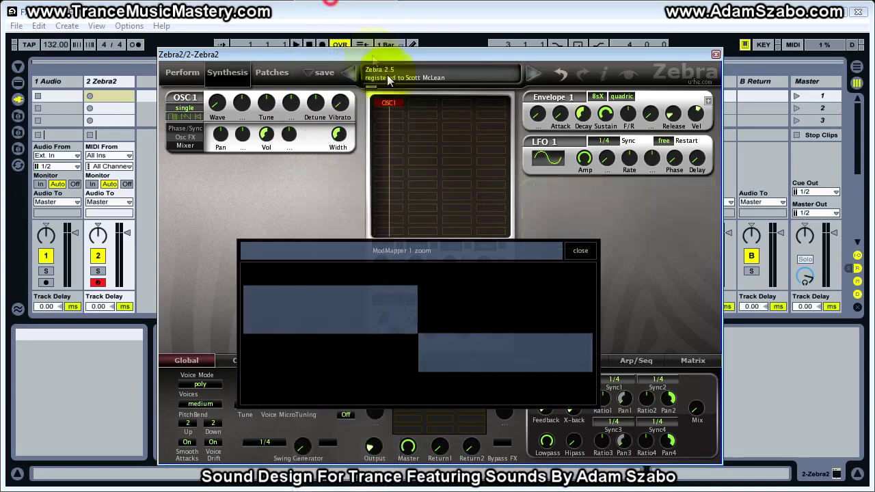
click(396, 112)
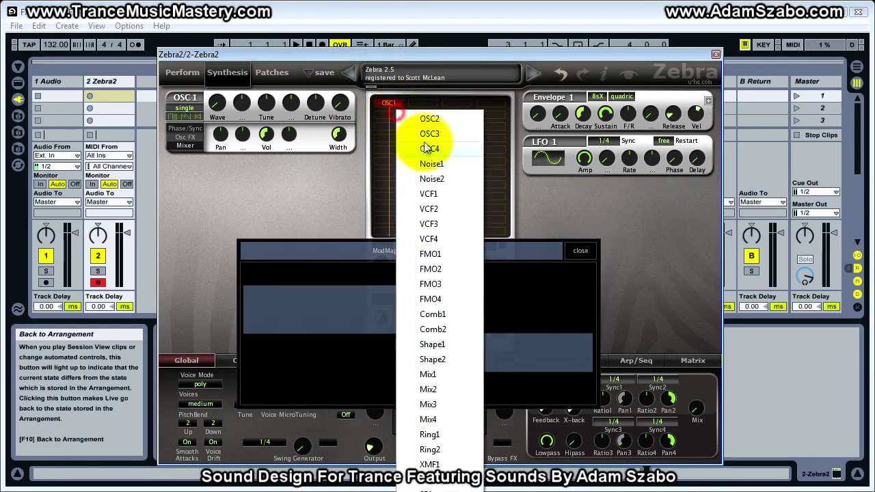
click(439, 193)
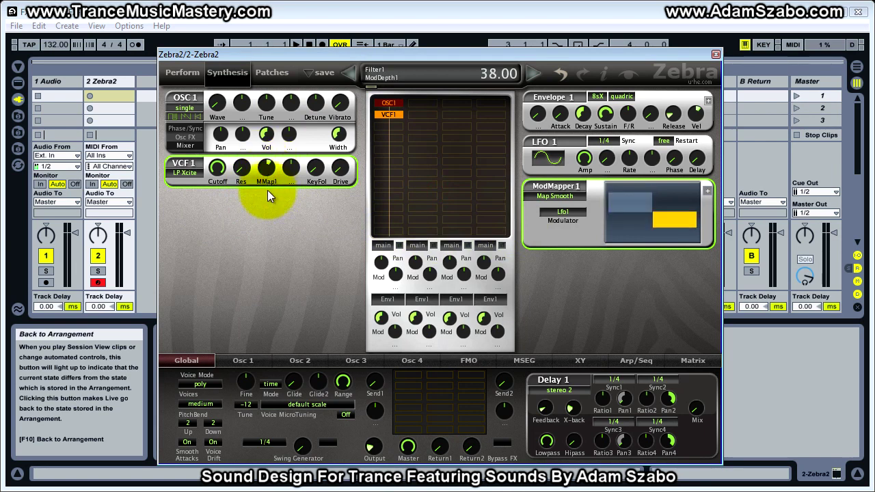
Step: Lower VCF1's cutoff to 87 and increase the ModMapper 1 modulation depth applied to it
drag(267, 181, 266, 174)
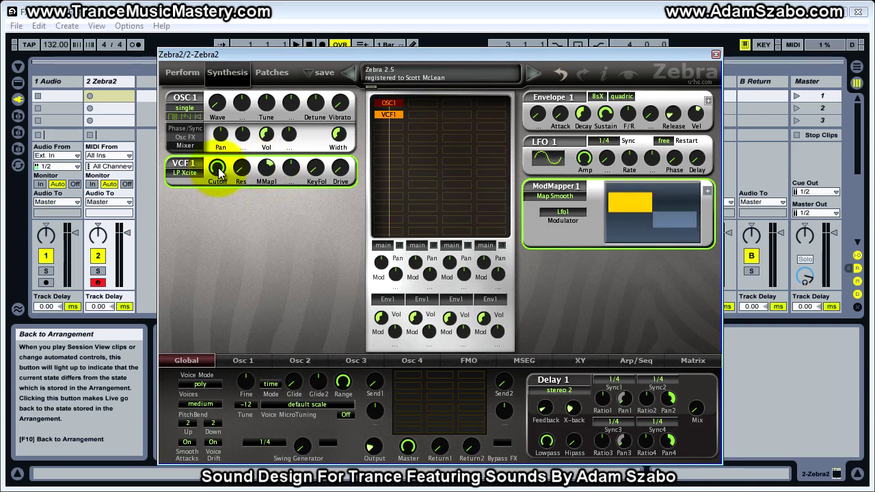
drag(217, 168, 210, 211)
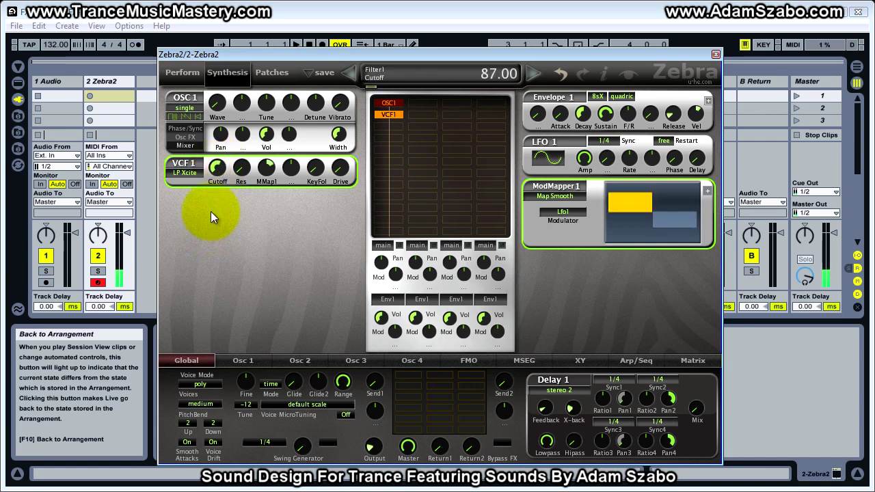
drag(272, 178, 272, 119)
Step: Vary the two map step levels, then expand the map to four steps with the first at 60
drag(652, 214, 649, 184)
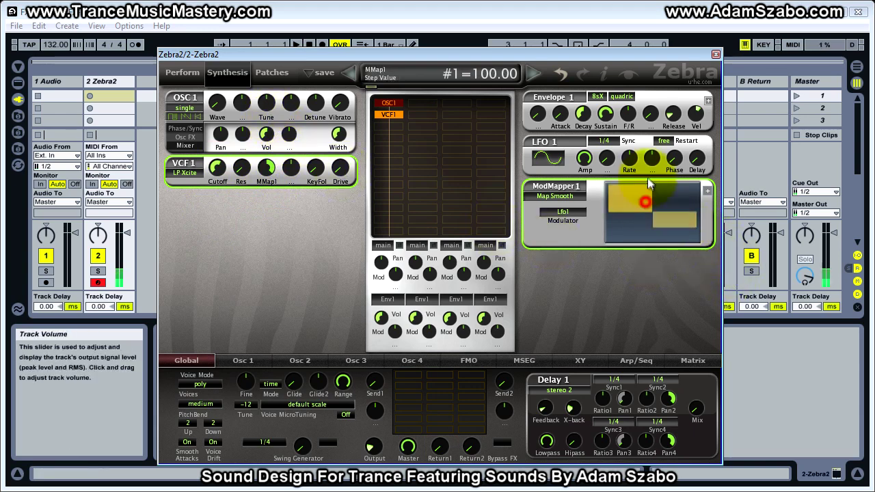
mouse_move(687, 219)
mouse_down()
mouse_move(683, 184)
mouse_move(683, 209)
mouse_move(684, 198)
mouse_move(638, 210)
mouse_up()
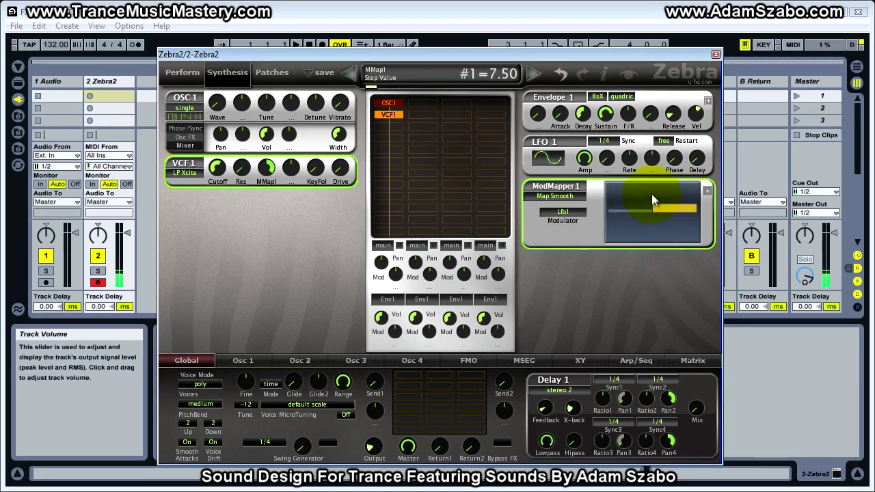
right_click(652, 194)
click(697, 289)
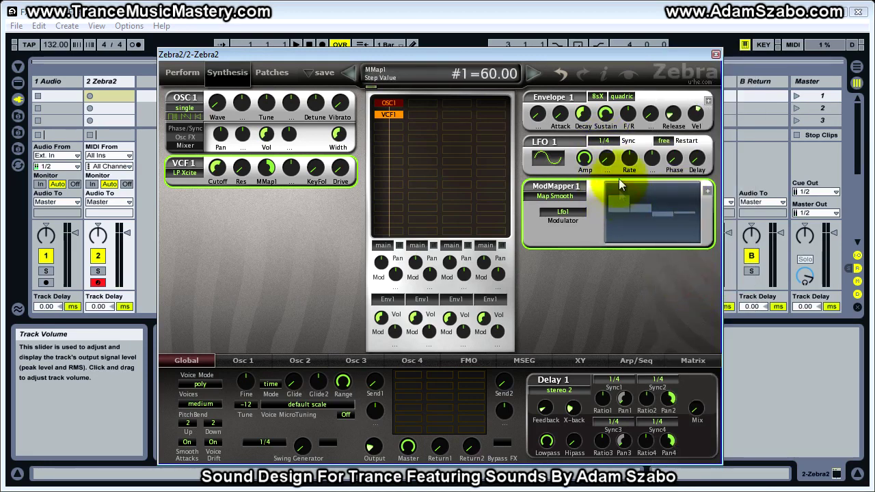
Step: Switch LFO 1's waveform to saw up and raise the map's fourth step above zero
click(554, 159)
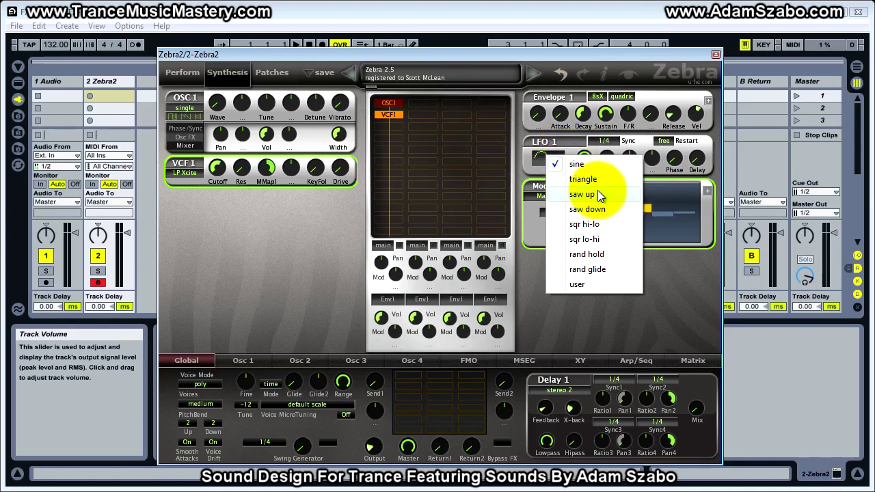
click(582, 194)
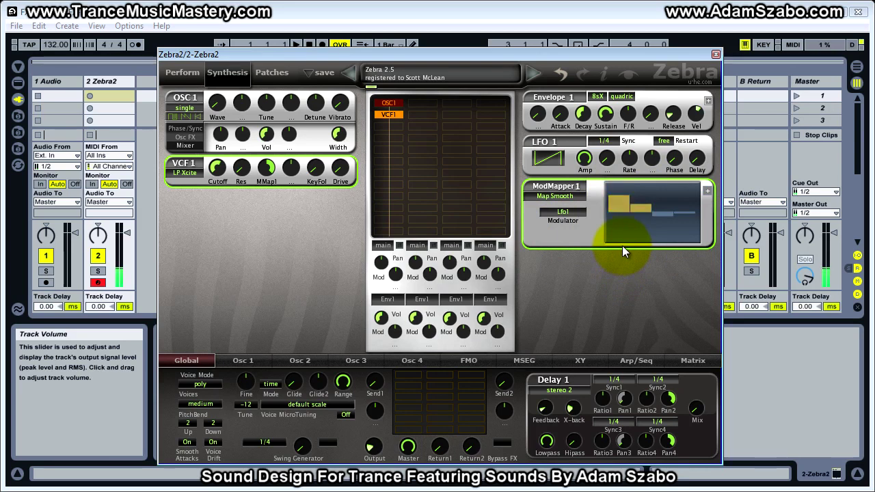
mouse_move(624, 194)
mouse_down()
mouse_move(664, 212)
mouse_move(668, 201)
mouse_move(667, 209)
mouse_move(685, 209)
mouse_move(684, 224)
mouse_move(687, 202)
mouse_move(655, 199)
mouse_up()
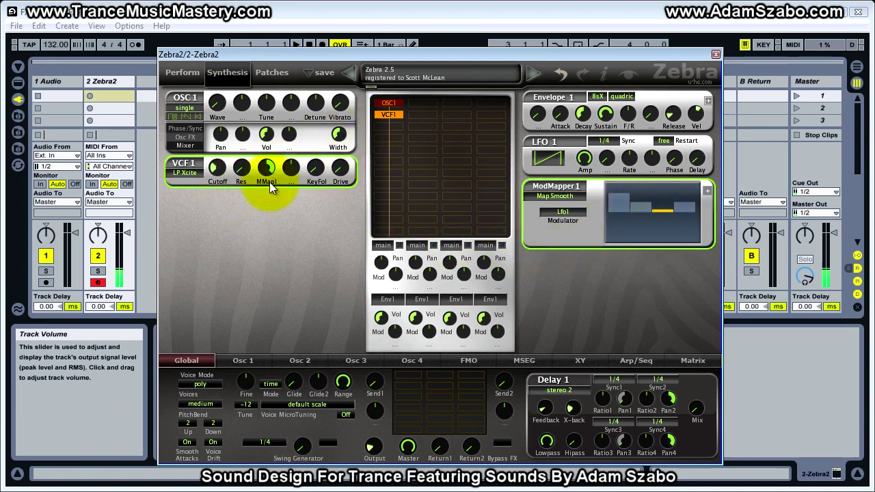
Step: Sweep VCF1's resonance up to 94 and back to a low level, and set LFO 1's sync to 1/8
drag(238, 179, 233, 160)
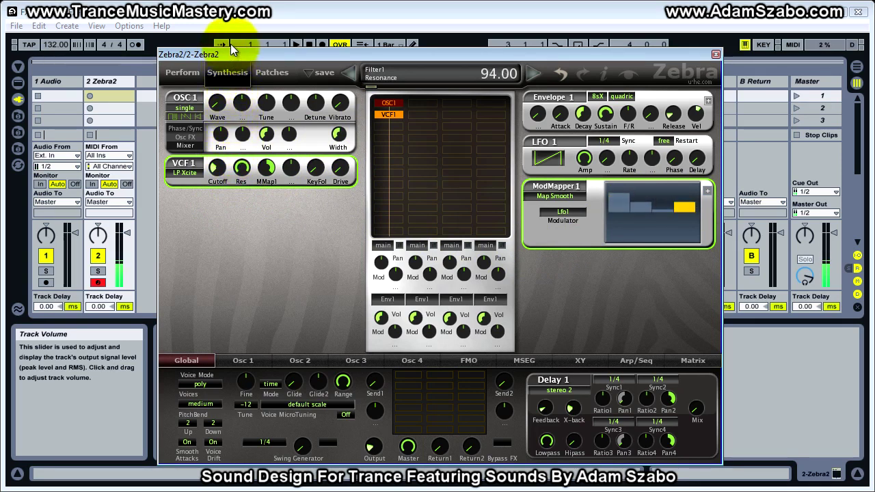
drag(228, 80, 227, 126)
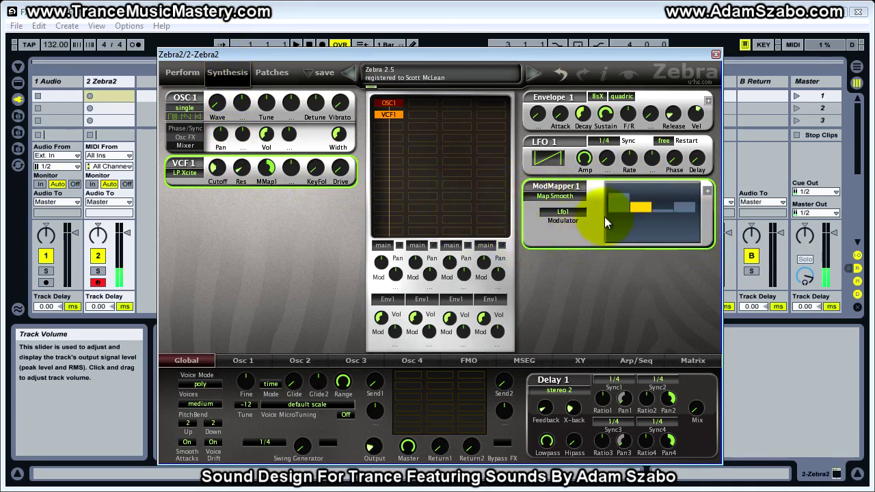
click(603, 141)
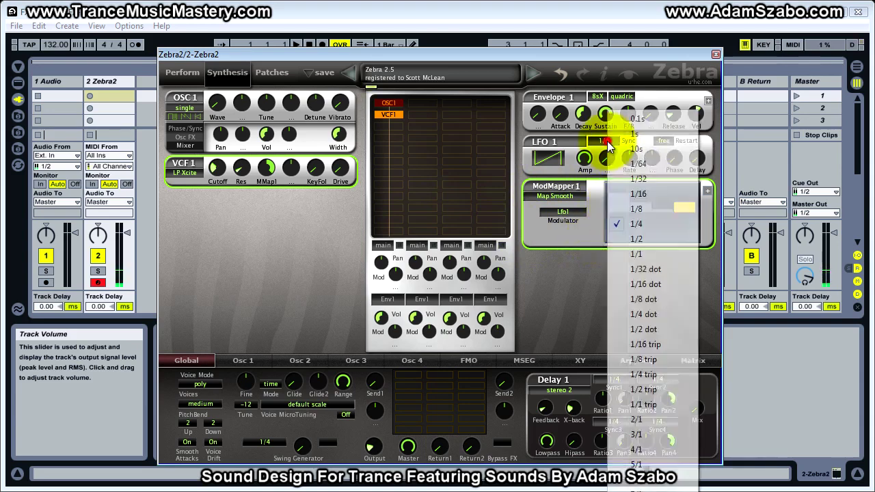
click(625, 226)
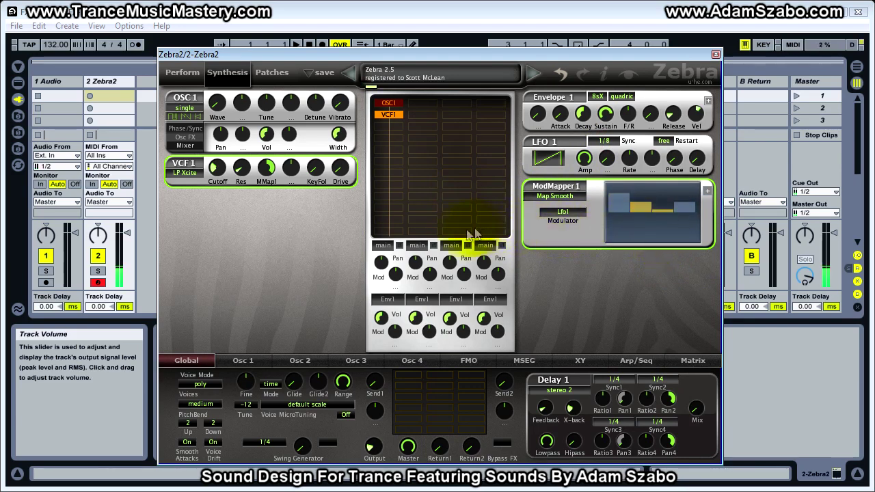
Step: Set oscillator 1 to eleven voices and raise its detune to a moderate amount
click(184, 107)
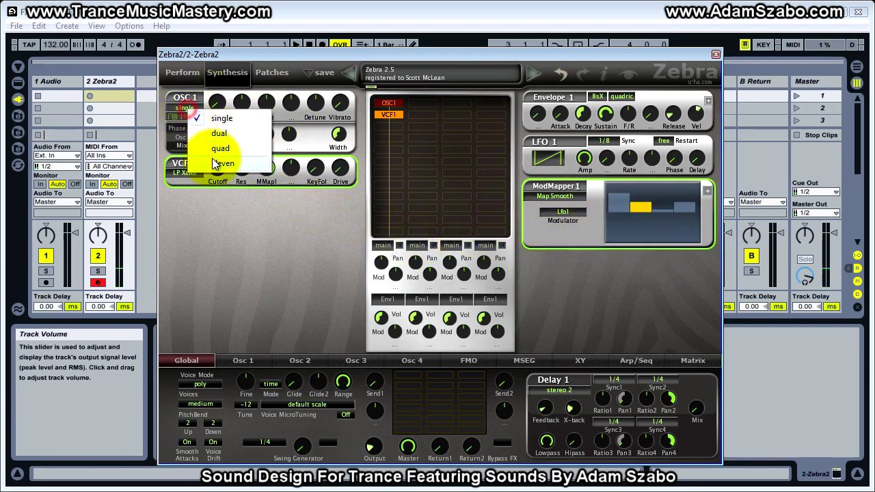
click(215, 163)
click(315, 102)
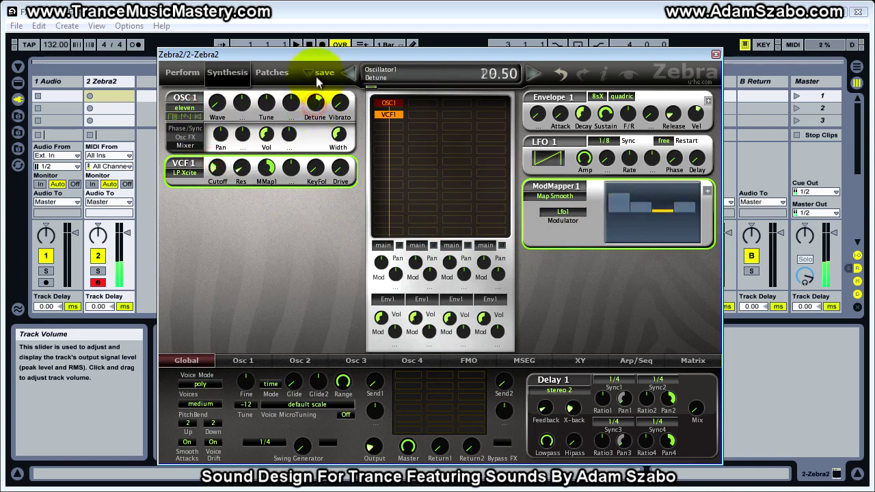
drag(313, 58, 311, 71)
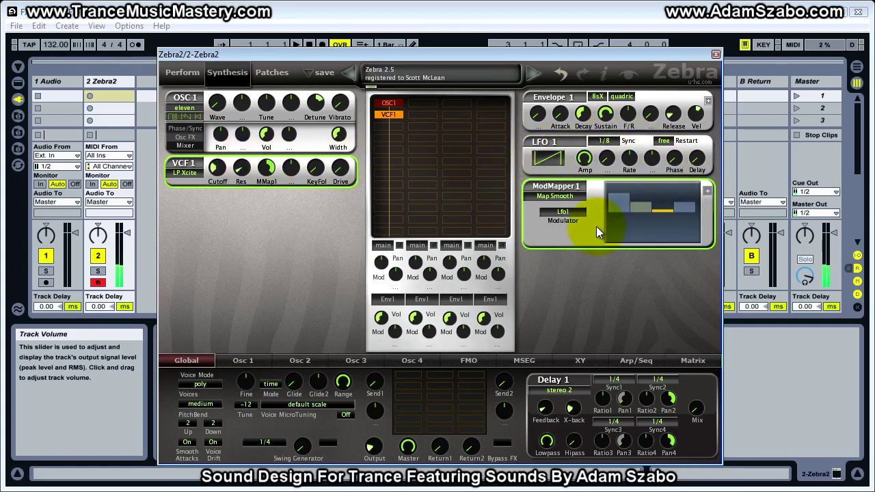
Step: Return LFO 1's sync to 1/4 and lower the map's fourth step to -22.50
click(604, 141)
click(649, 236)
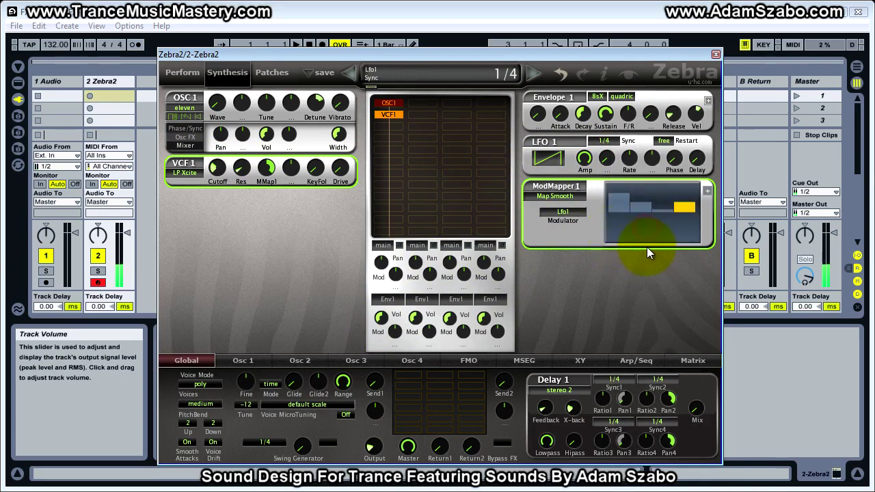
drag(676, 216, 688, 218)
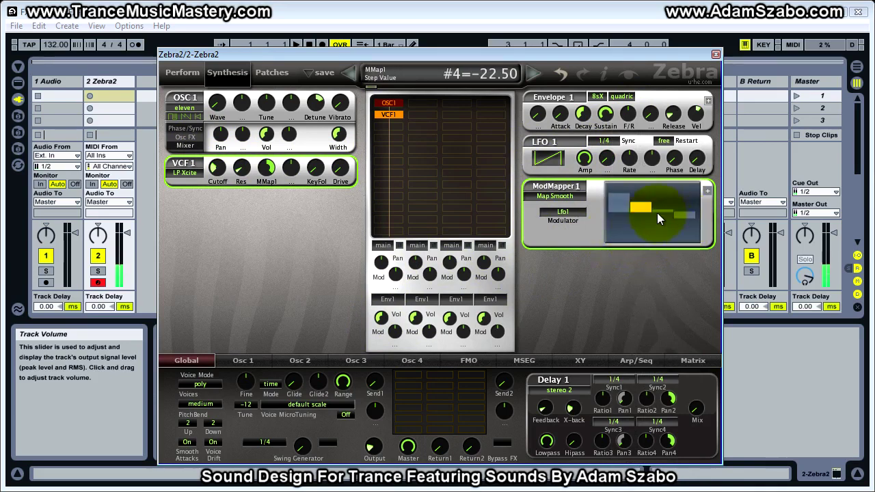
click(92, 94)
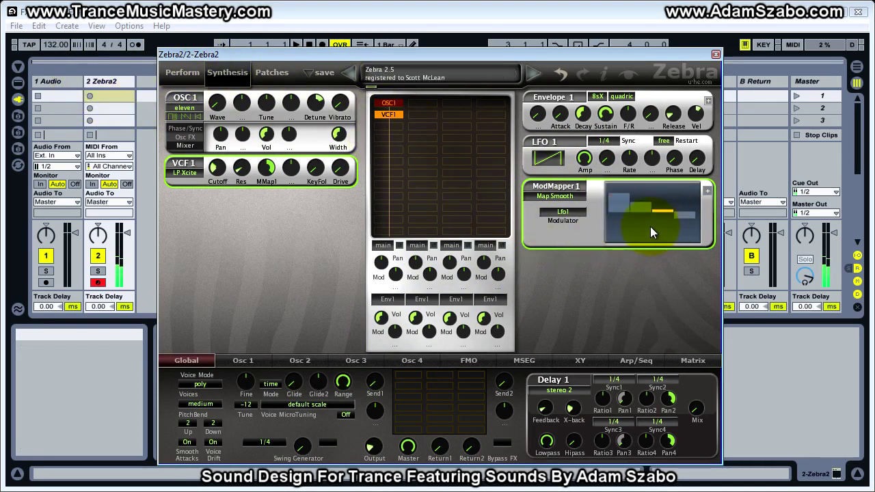
Step: Open VCF1's cutoff up to a high setting and remove ModMapper 1's modulation from the filter
drag(218, 172, 220, 159)
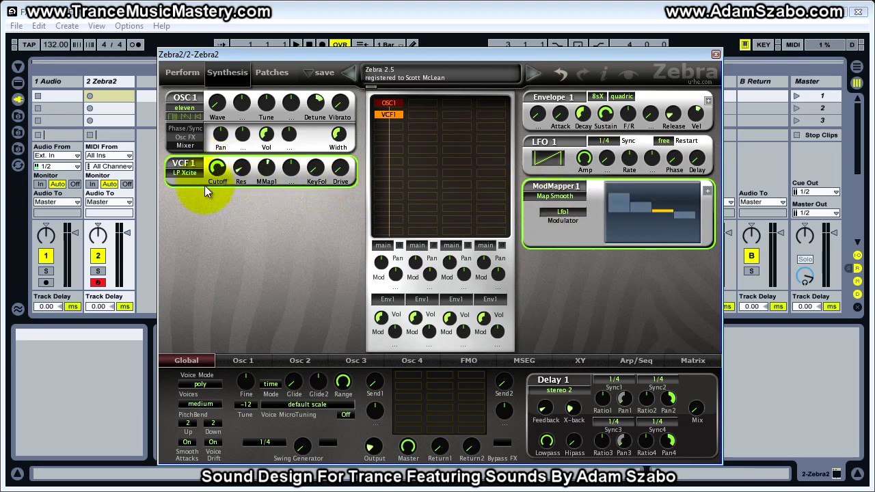
click(266, 181)
click(322, 8)
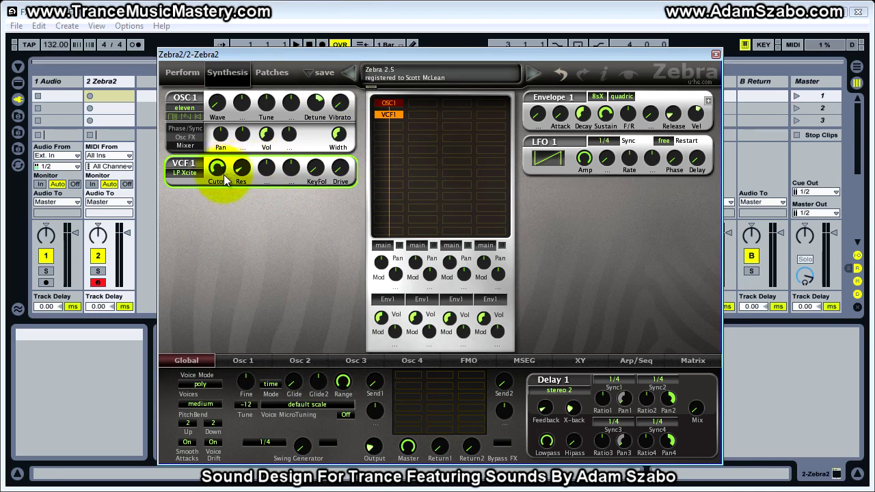
Step: Assign MMap1 as the modulator of the first channel's volume and turn its modulation depth up high
click(394, 345)
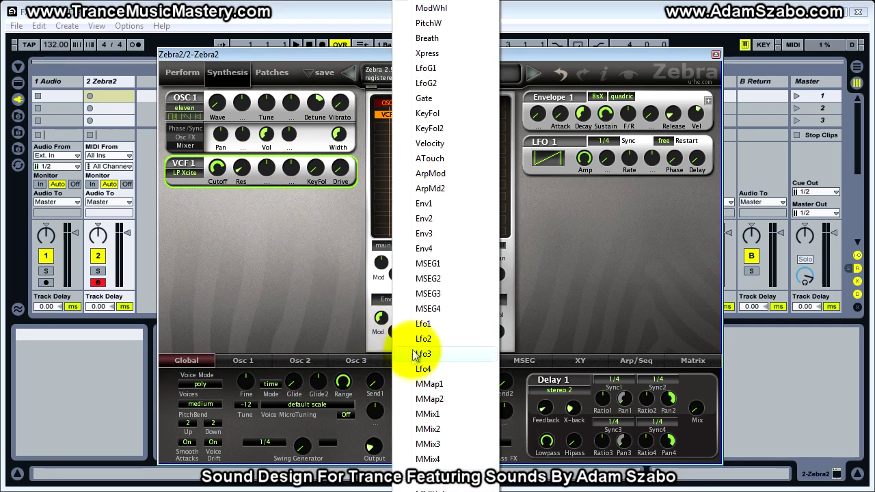
click(430, 384)
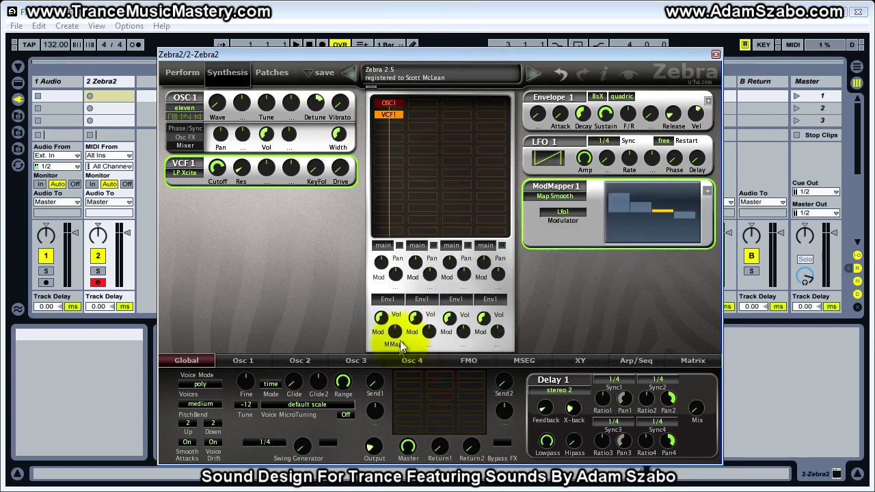
drag(397, 339, 390, 196)
Step: Shape the map with its first two steps at full positive and its last two at -100
mouse_move(632, 204)
mouse_down()
mouse_move(609, 186)
mouse_move(619, 196)
mouse_move(643, 173)
mouse_move(647, 253)
mouse_move(654, 225)
mouse_move(680, 205)
mouse_move(653, 179)
mouse_move(673, 205)
mouse_move(658, 277)
mouse_move(686, 226)
mouse_move(623, 228)
mouse_move(618, 197)
mouse_move(647, 182)
mouse_move(586, 226)
mouse_up()
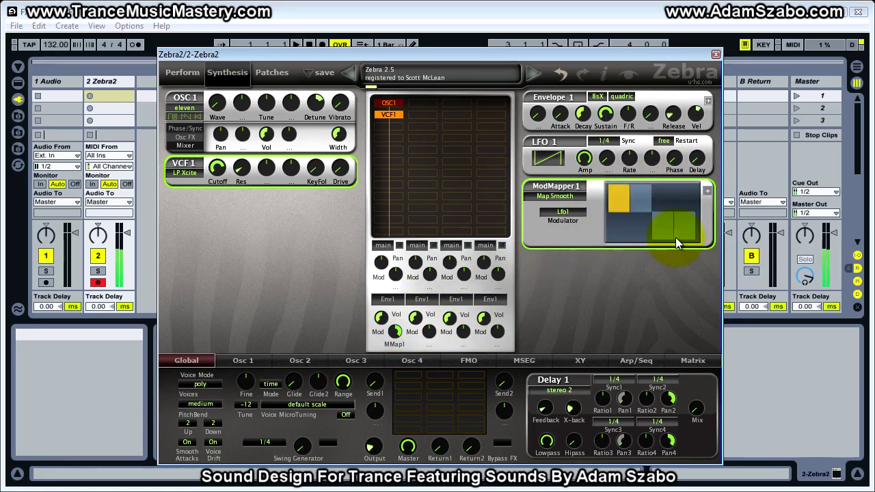
drag(687, 228, 685, 266)
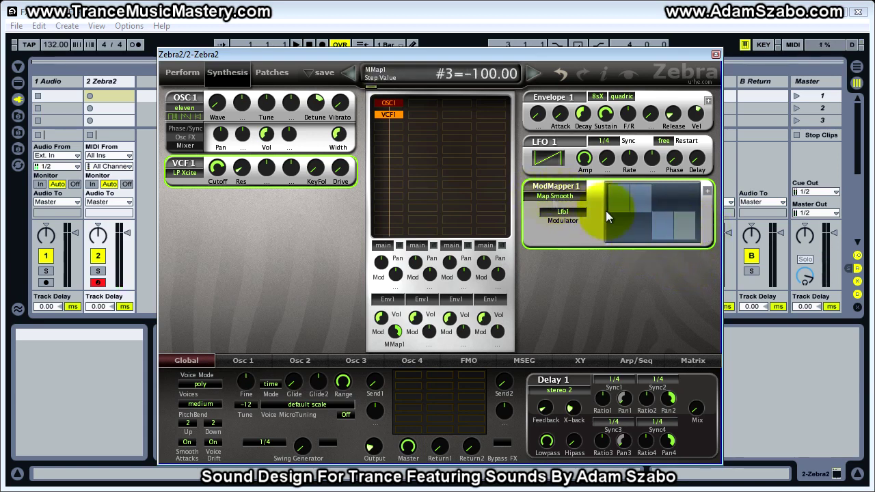
Step: Switch ModMapper 1 to Map Quantize and set LFO 1's sync to 1/8
click(566, 196)
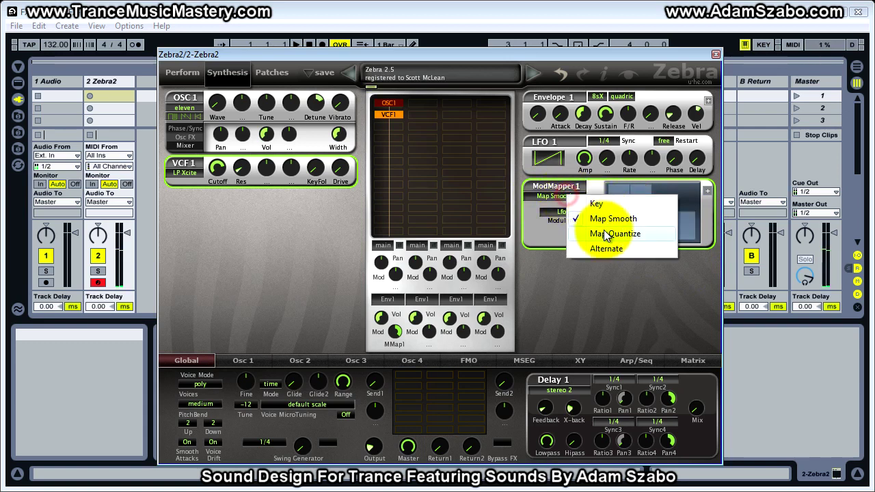
click(610, 233)
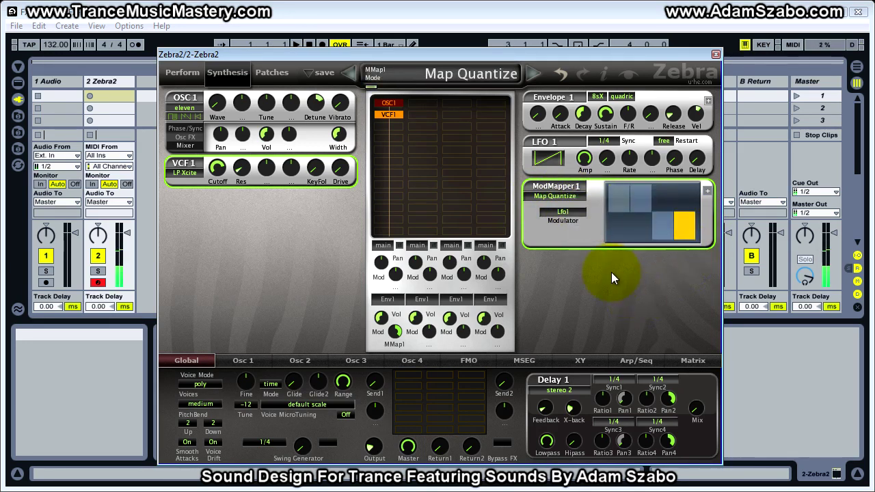
click(597, 137)
click(596, 139)
click(604, 143)
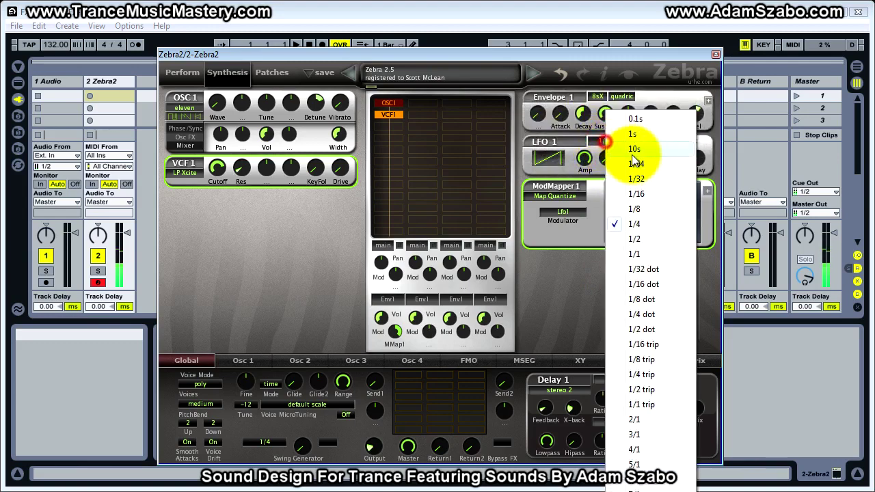
click(640, 209)
Step: Alternate the four map steps between full positive and full negative, and open VCF1's cutoff fully
mouse_move(681, 208)
mouse_down()
mouse_move(690, 175)
mouse_move(682, 230)
mouse_move(650, 225)
mouse_move(641, 269)
mouse_move(662, 235)
mouse_move(666, 171)
mouse_move(684, 200)
mouse_up()
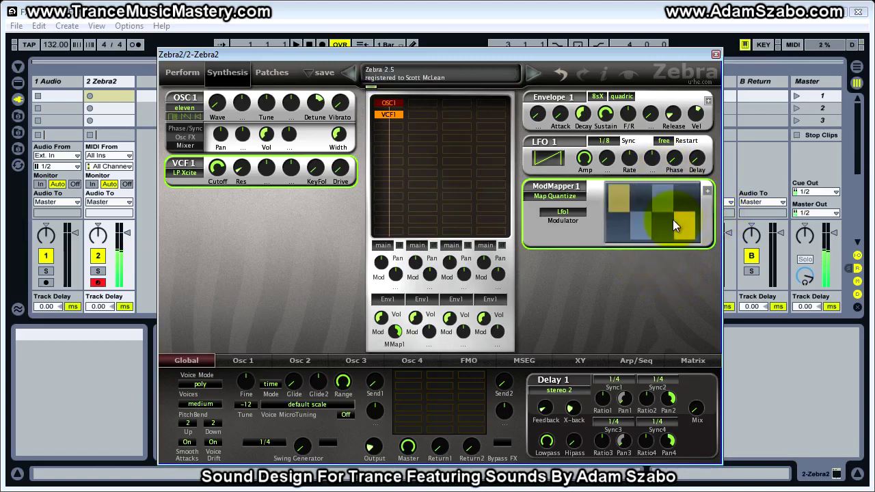
drag(222, 171, 220, 151)
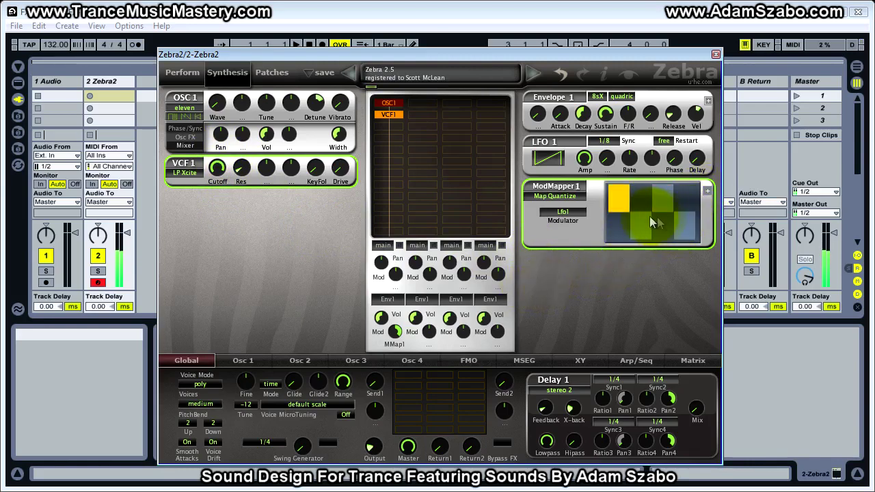
Step: Try a 16-step map, then reduce it to eight steps with the eighth at 100
right_click(690, 190)
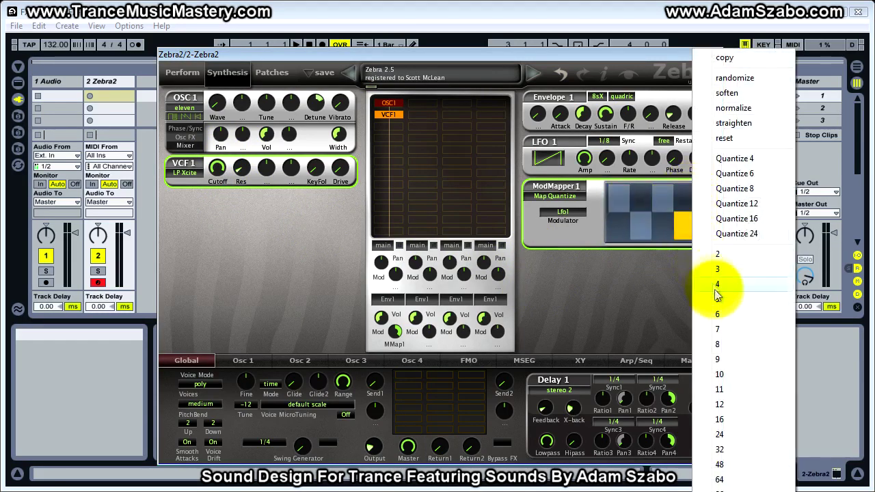
click(730, 427)
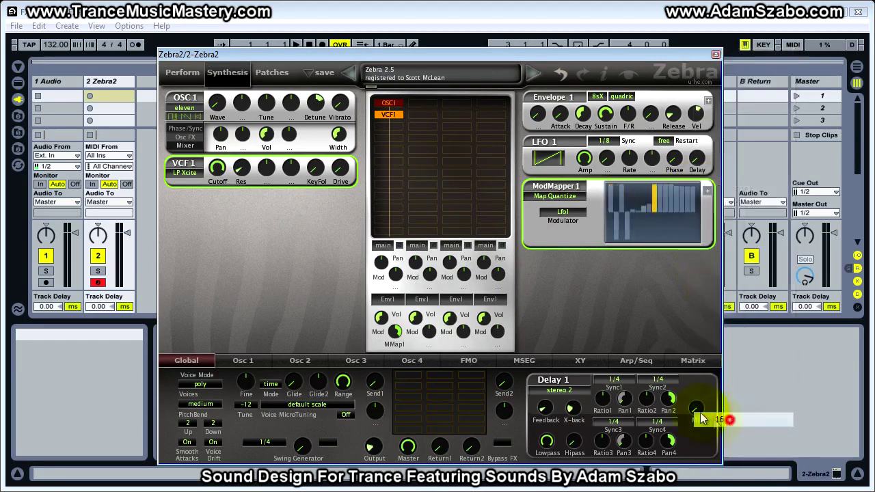
right_click(678, 228)
click(718, 343)
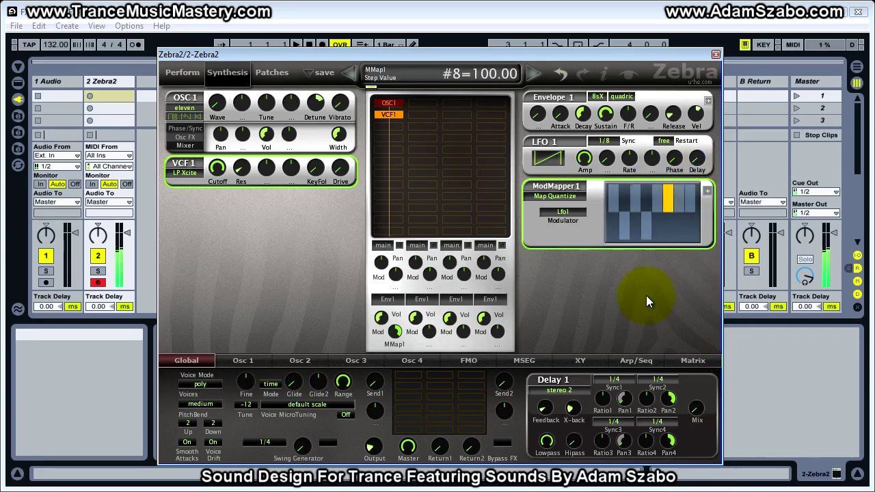
Step: Pull the map's later steps down to -100 and set LFO 1's sync to 1/4
drag(658, 227, 665, 246)
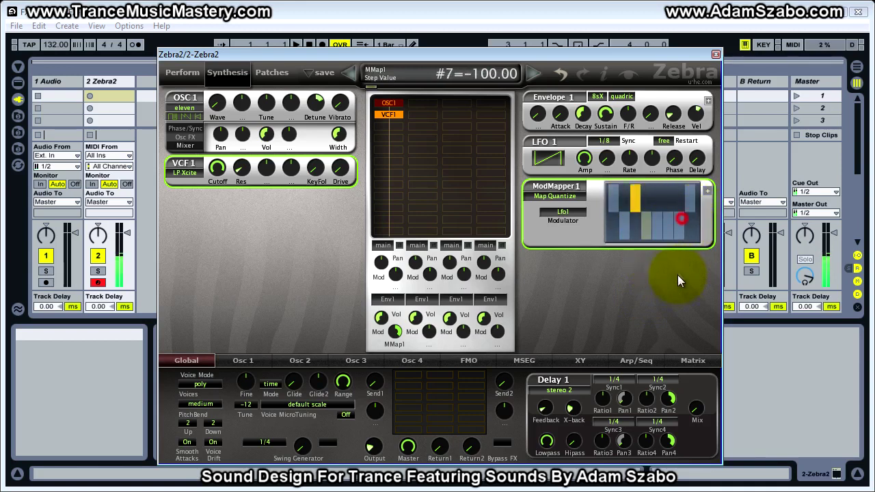
drag(677, 283, 692, 262)
mouse_move(643, 233)
mouse_down()
mouse_move(643, 179)
mouse_move(627, 190)
mouse_move(624, 176)
mouse_move(639, 204)
mouse_move(634, 257)
mouse_move(648, 220)
mouse_move(645, 261)
mouse_move(607, 194)
mouse_move(602, 153)
mouse_up()
click(603, 151)
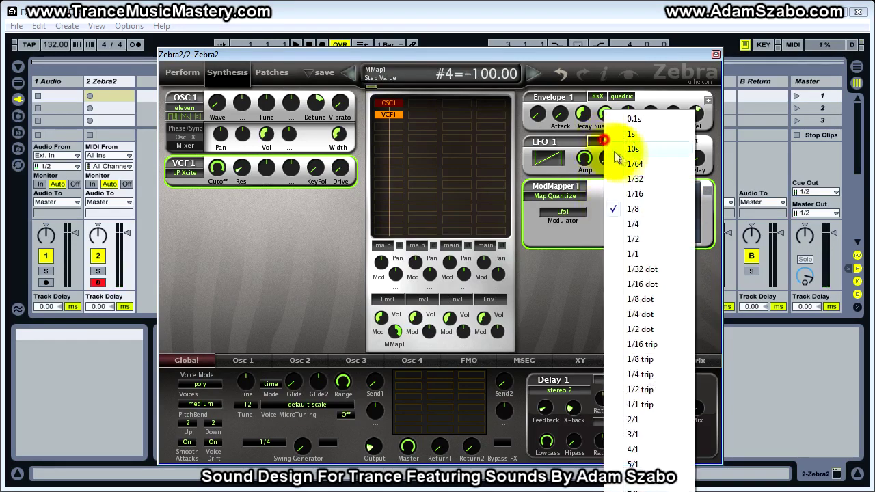
click(629, 202)
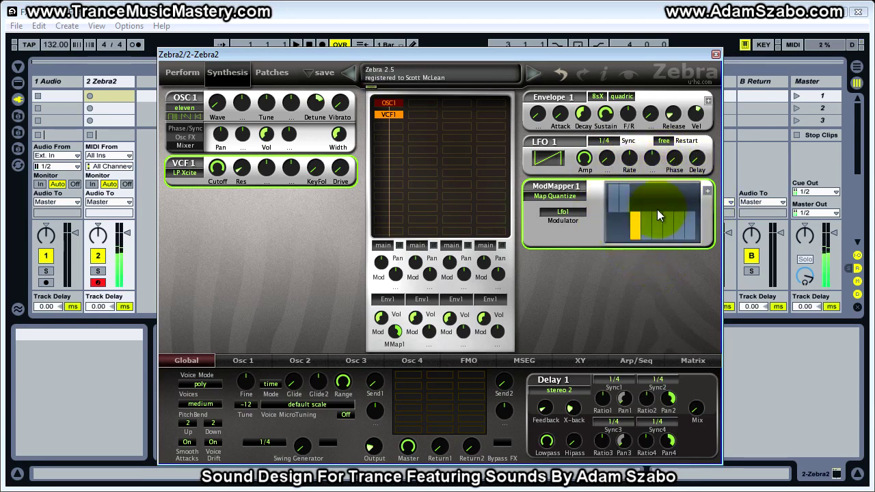
Step: Alternate map steps four to eight between full positive and full negative, with channel 1's volume modulation depth at 100
drag(657, 209, 658, 179)
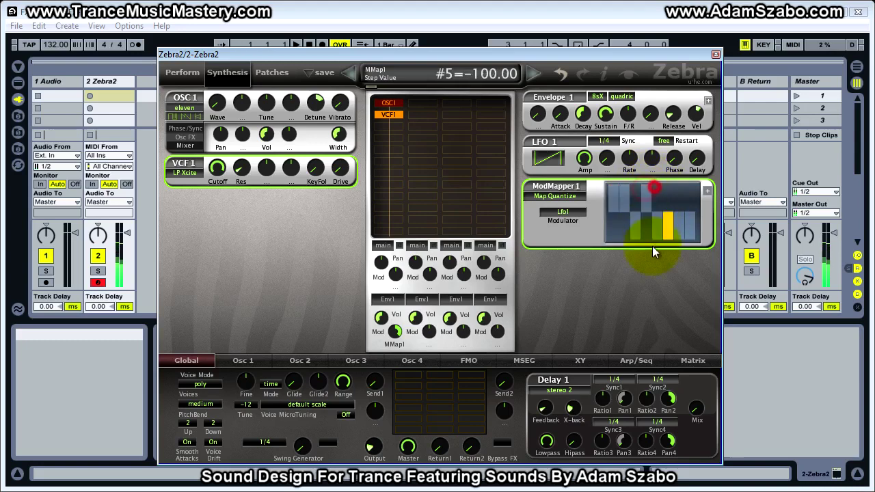
mouse_move(672, 208)
mouse_down()
mouse_move(668, 178)
mouse_move(689, 196)
mouse_move(691, 182)
mouse_up()
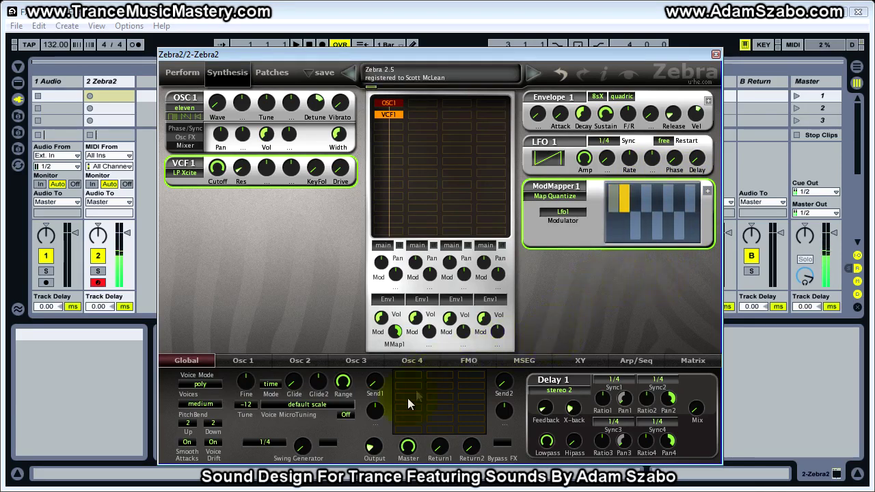
click(395, 331)
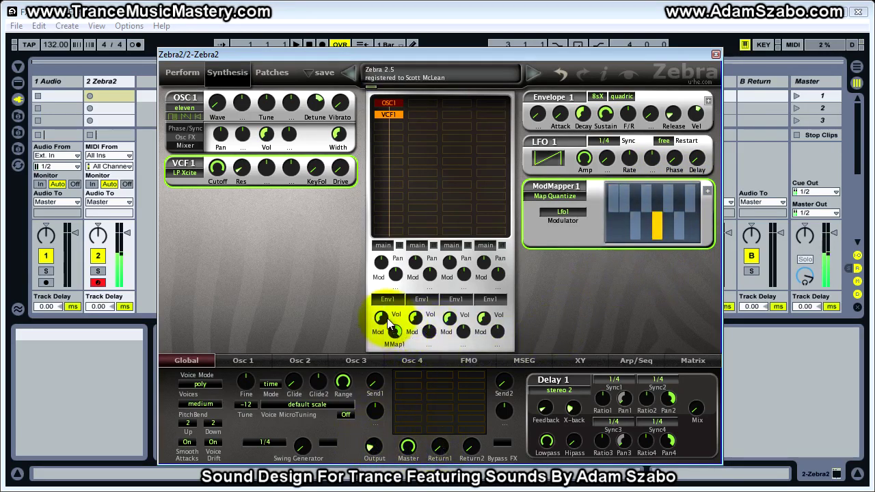
mouse_move(395, 331)
mouse_down()
mouse_move(392, 403)
mouse_move(395, 346)
mouse_up()
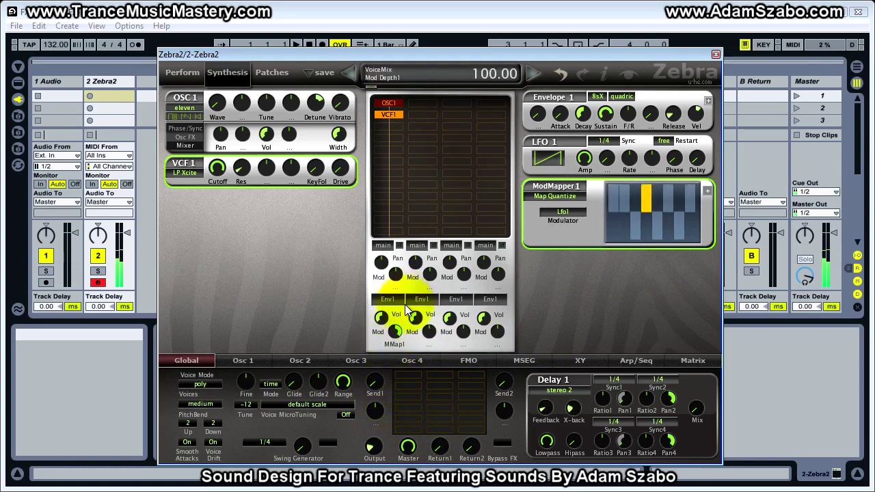
drag(217, 170, 246, 204)
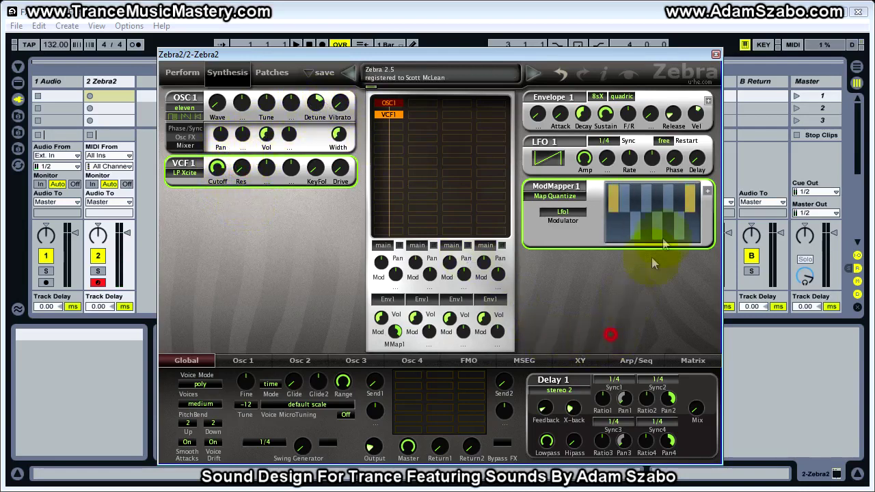
Step: Change ModMapper 1's modulator to Env2
right_click(660, 204)
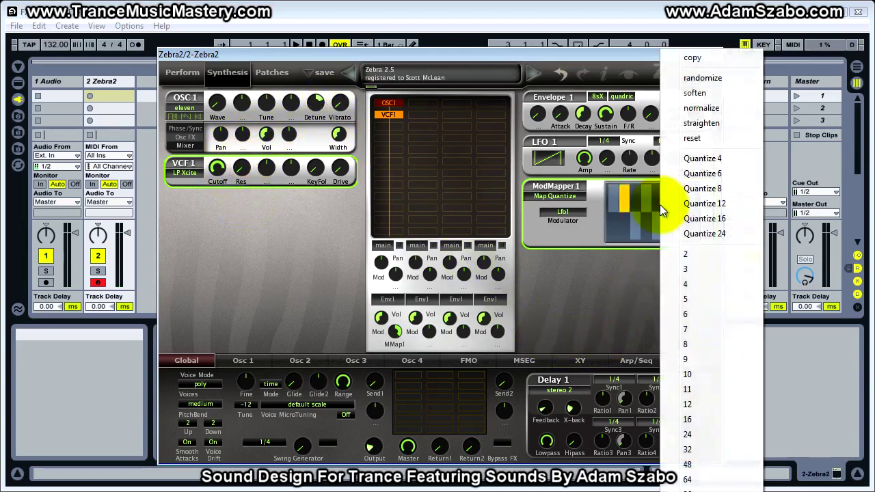
click(630, 235)
click(562, 213)
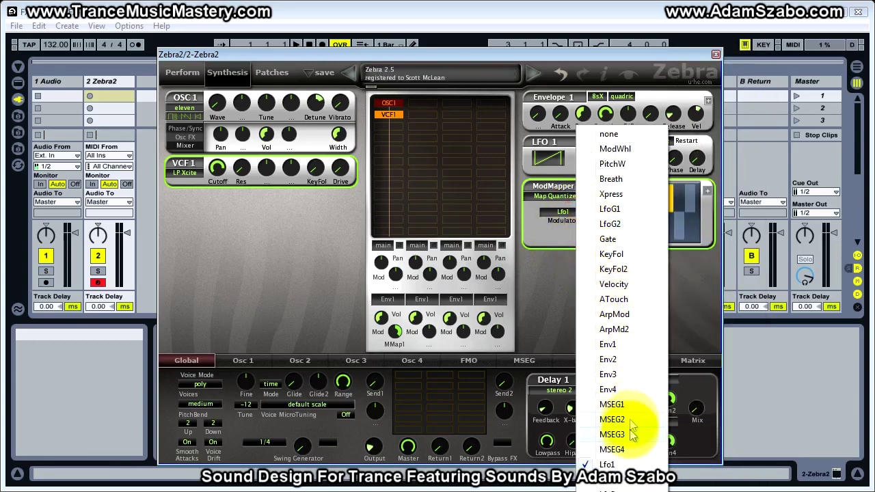
click(578, 195)
click(562, 211)
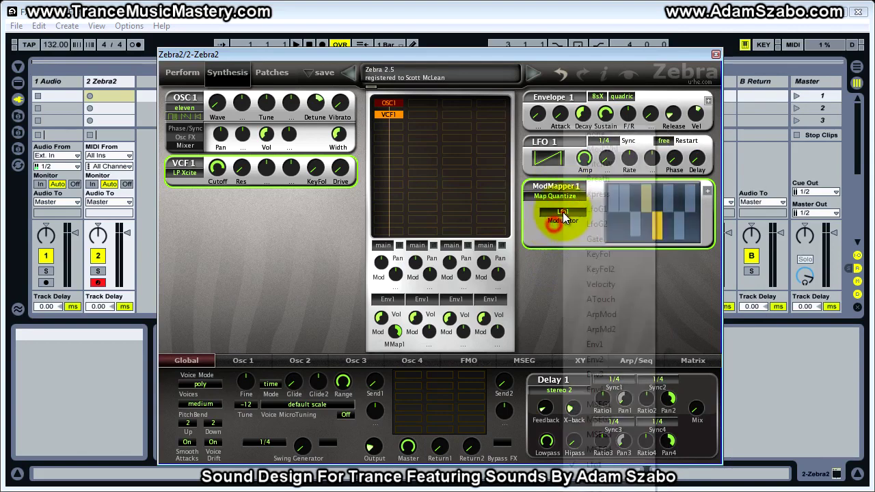
click(613, 360)
click(617, 134)
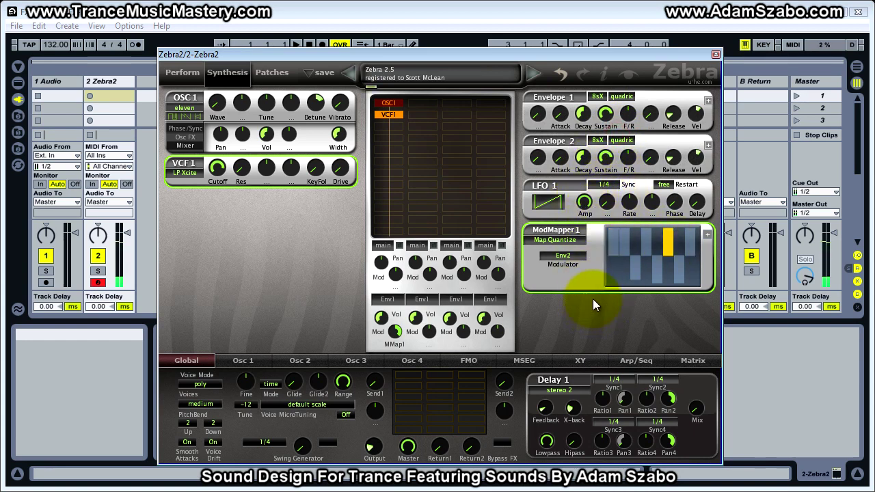
Step: Raise Envelope 2's attack and level all eight map steps at the same positive height
drag(559, 157, 555, 99)
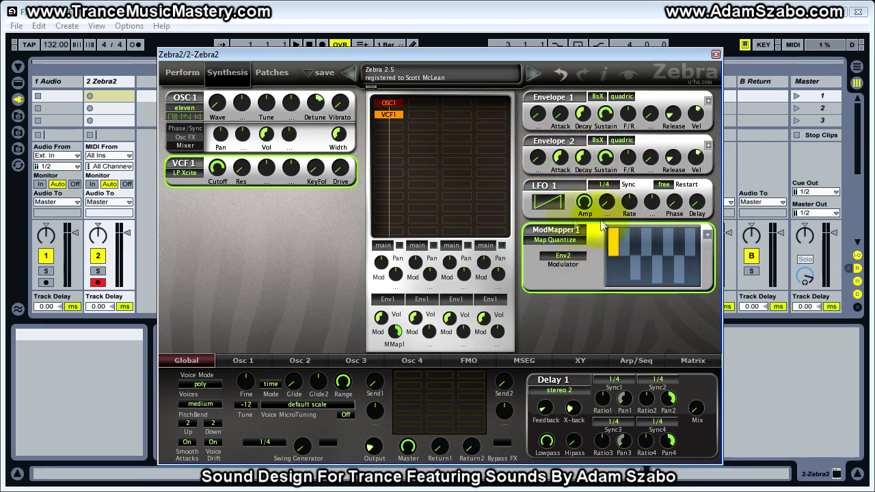
click(608, 245)
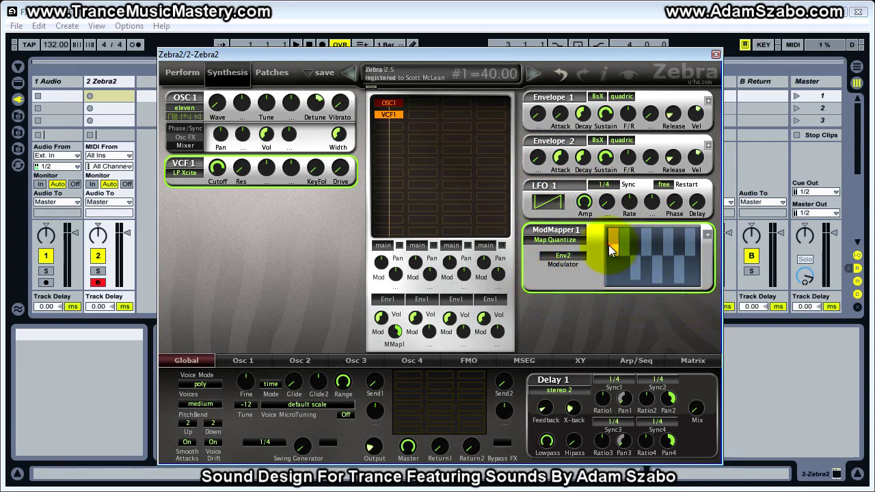
mouse_move(611, 247)
mouse_down()
mouse_move(695, 246)
mouse_move(666, 247)
mouse_up()
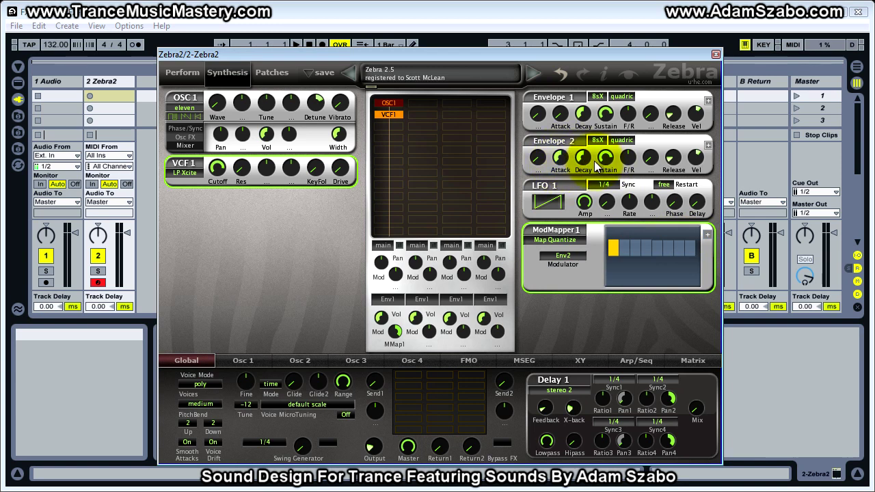
Step: Bring Envelope 2's attack, decay, sustain and release down to zero
click(673, 157)
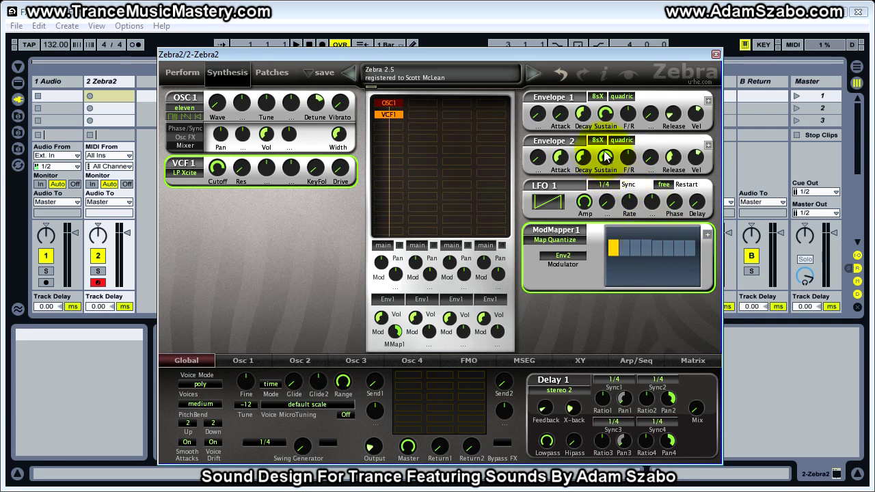
click(559, 157)
drag(584, 157, 656, 204)
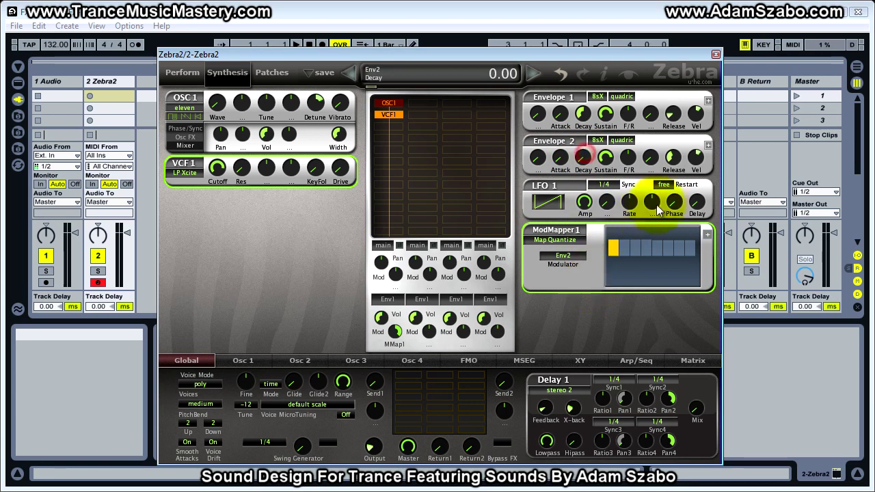
mouse_move(673, 155)
mouse_down()
mouse_move(691, 234)
mouse_move(673, 158)
mouse_up()
drag(605, 158, 611, 208)
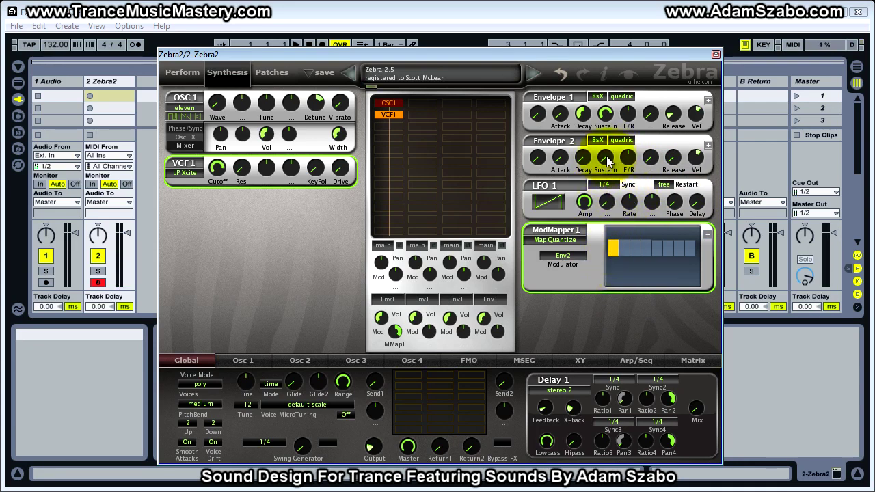
Step: Try Envelope 2's 4/1 time base, restore 8sX, and raise its sustain to 58.50
drag(605, 159, 595, 127)
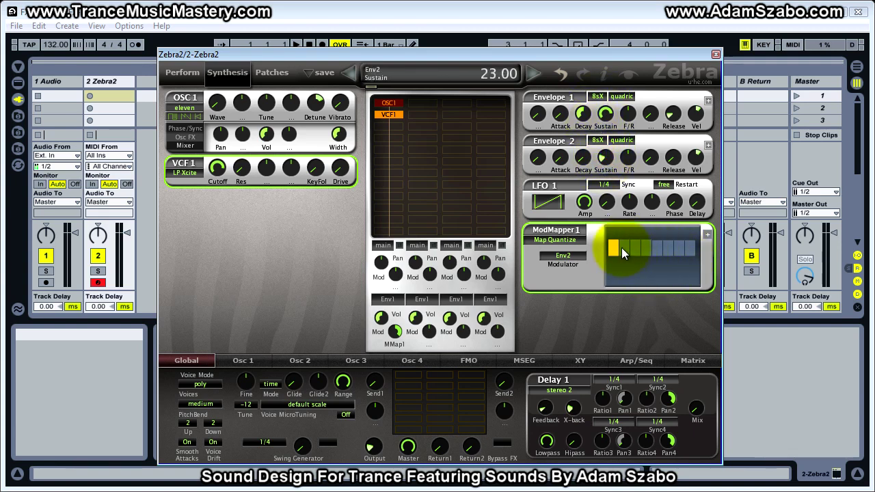
drag(597, 140, 610, 175)
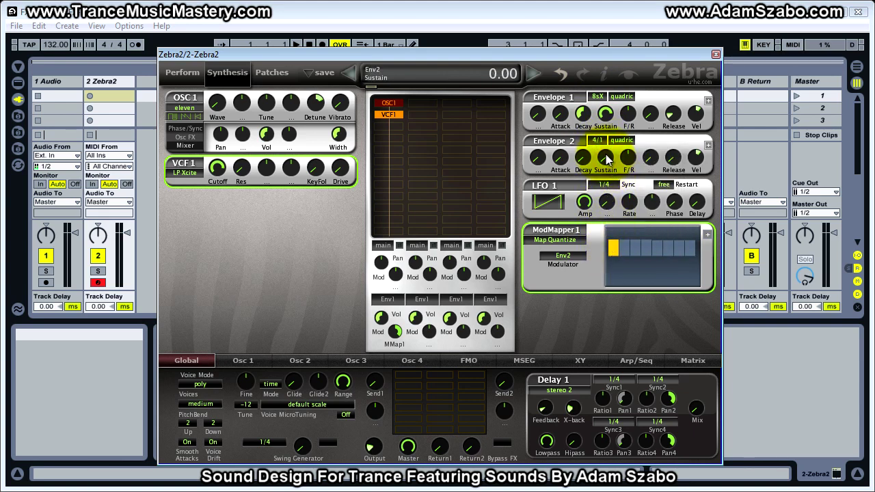
mouse_move(595, 144)
mouse_down()
mouse_move(615, 147)
mouse_move(606, 159)
mouse_move(602, 142)
mouse_up()
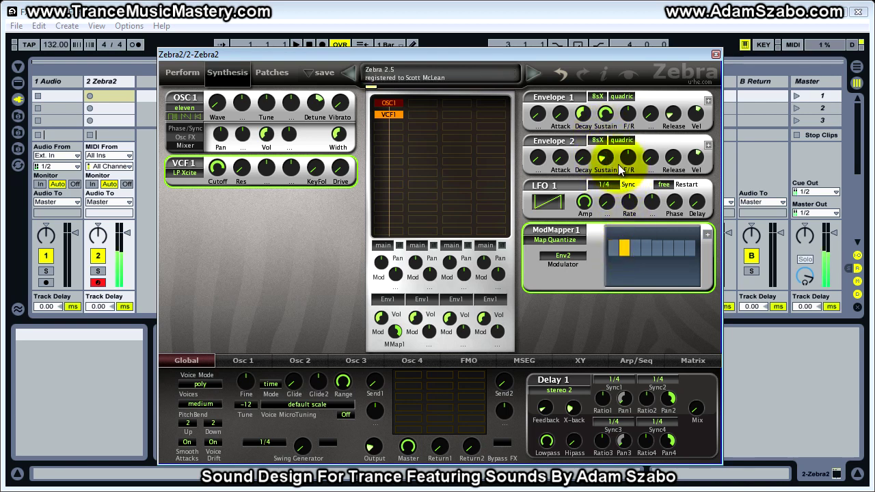
drag(606, 159, 604, 145)
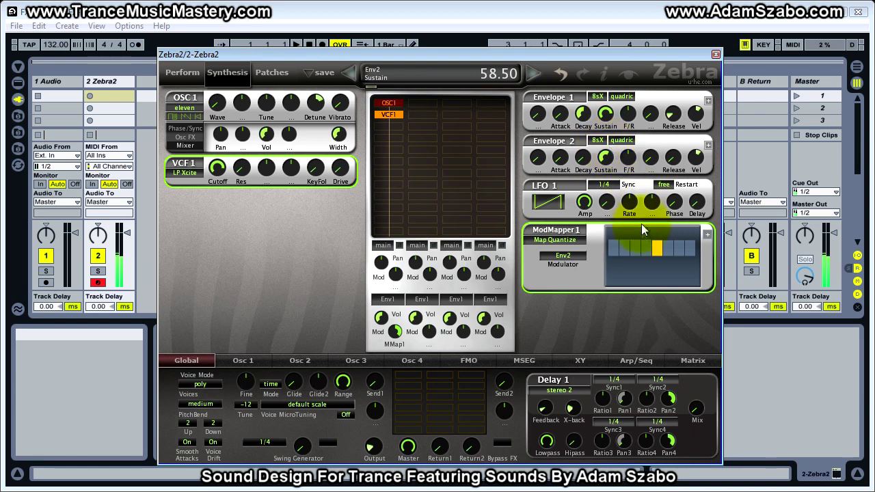
Step: Try a longer attack and decay on Envelope 2, and return the attack to zero
mouse_move(559, 157)
mouse_down()
mouse_move(560, 171)
mouse_move(559, 137)
mouse_move(560, 144)
mouse_up()
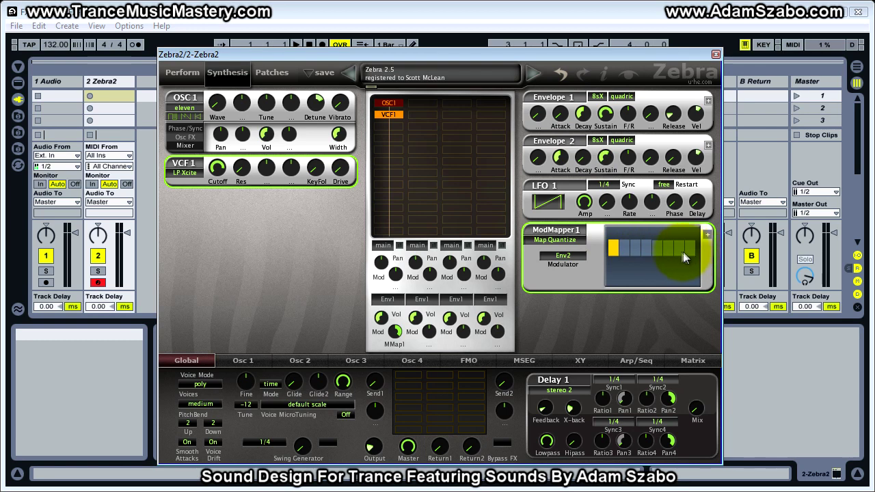
drag(582, 157, 583, 89)
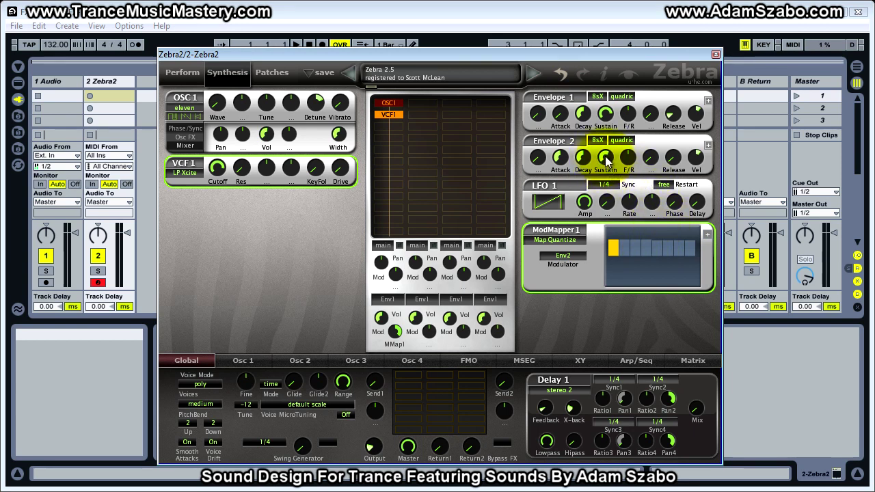
drag(559, 155, 560, 198)
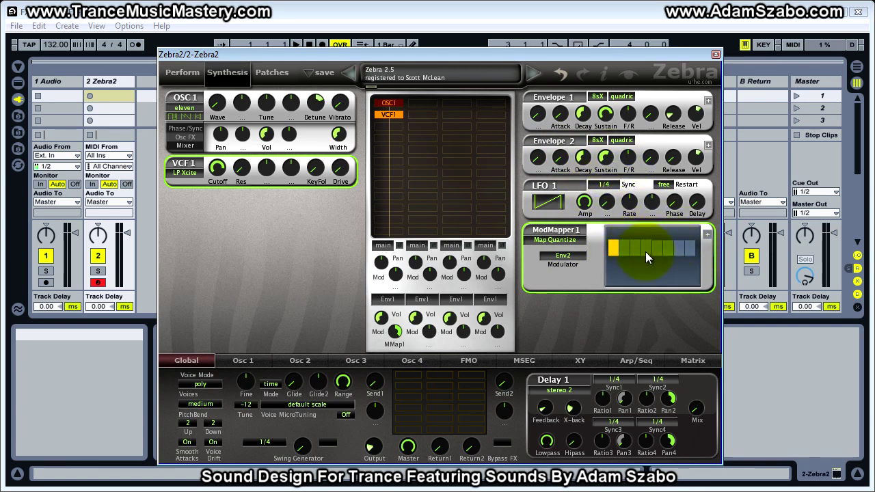
Step: Set Envelope 2's decay to 55.50 and raise its attack and release
drag(587, 157, 588, 158)
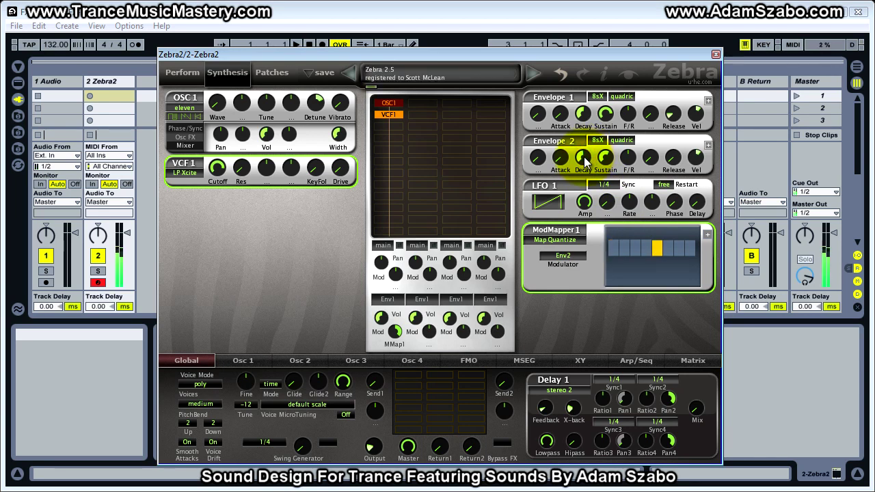
drag(585, 161, 581, 119)
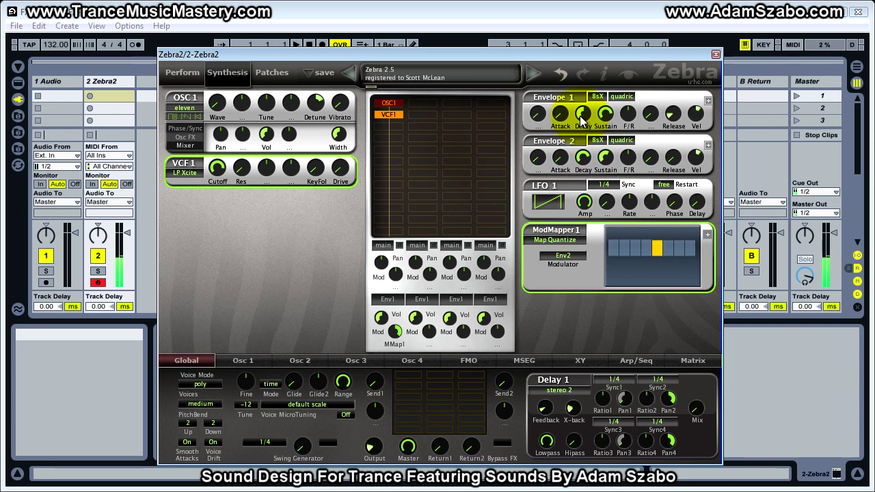
drag(581, 159, 585, 194)
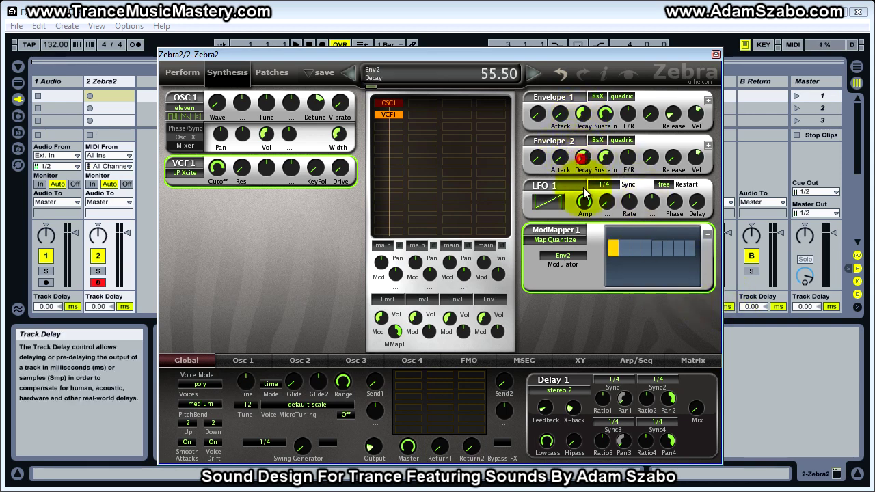
drag(560, 158, 544, 102)
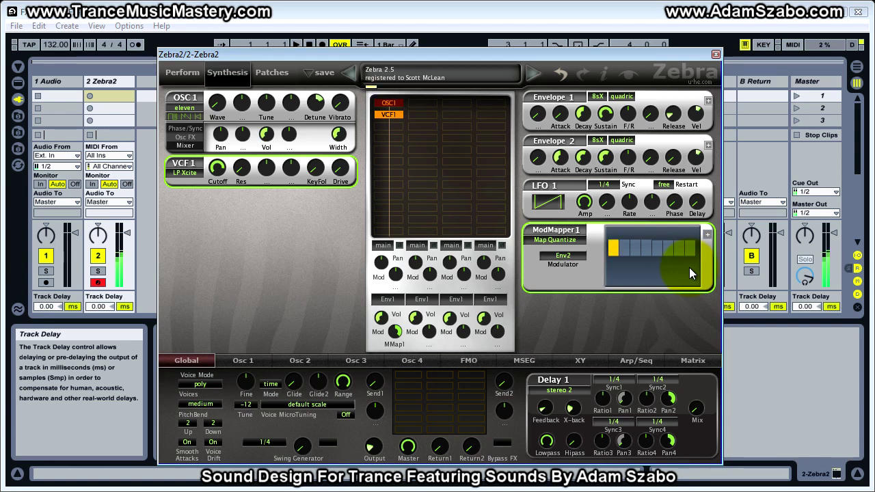
mouse_move(668, 159)
mouse_down()
mouse_move(657, 64)
mouse_move(654, 141)
mouse_move(663, 164)
mouse_up()
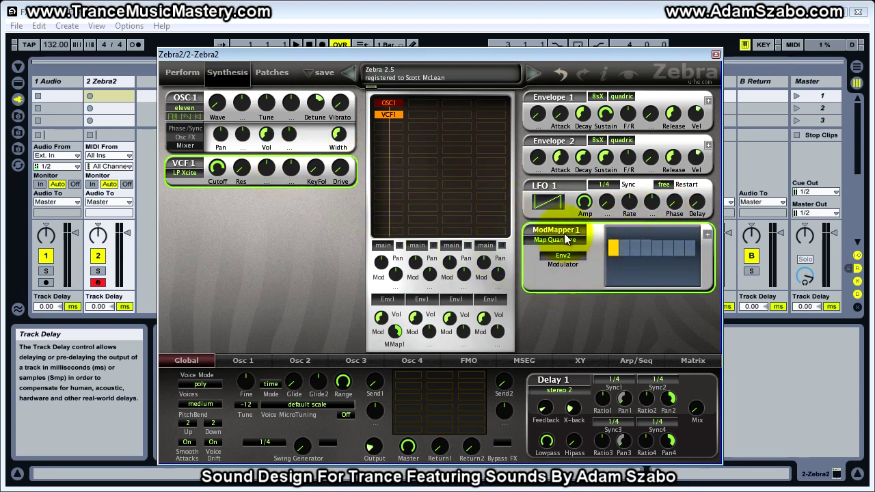
Step: Assign MMap1 as VCF1's cutoff modulation source and lower the cutoff to 114
click(267, 179)
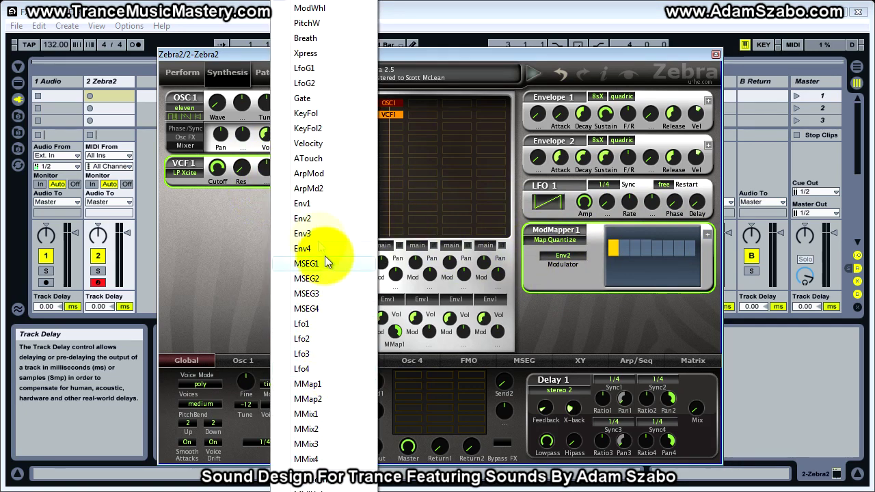
click(307, 383)
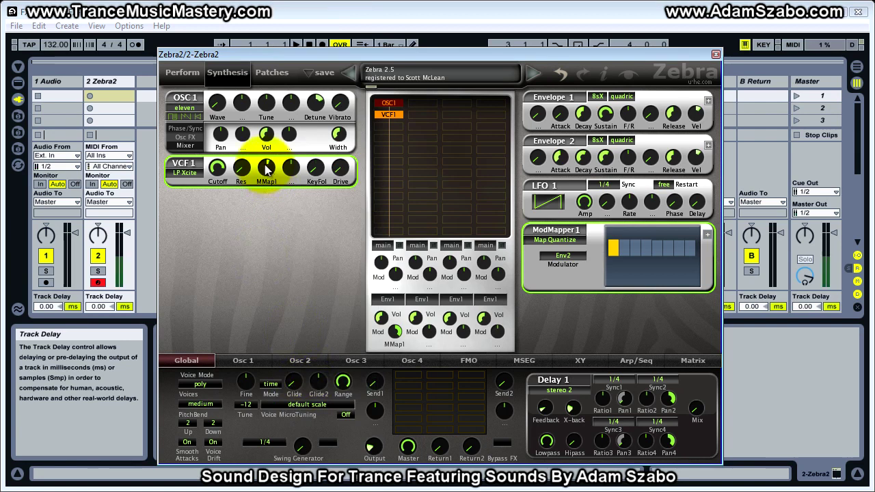
drag(222, 169, 222, 177)
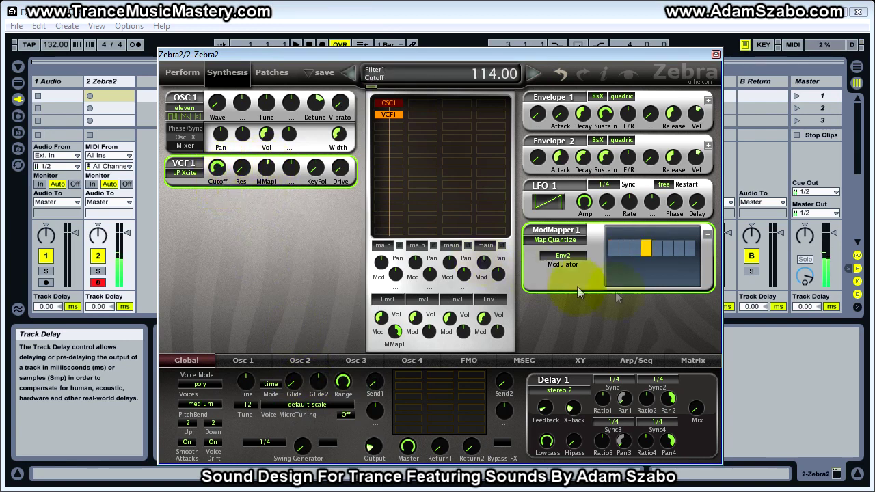
Step: Reshape the map into a descending slope from 100 on the first step to 20 on the eighth
drag(612, 233, 693, 250)
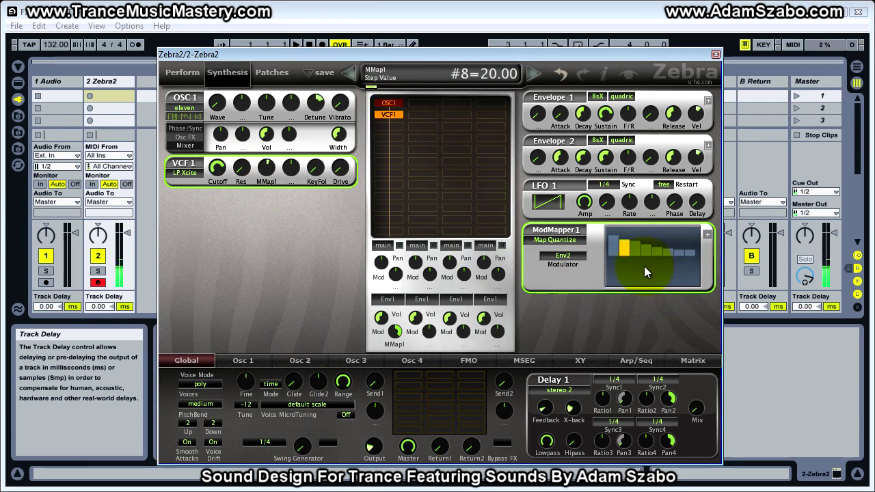
drag(615, 250, 613, 230)
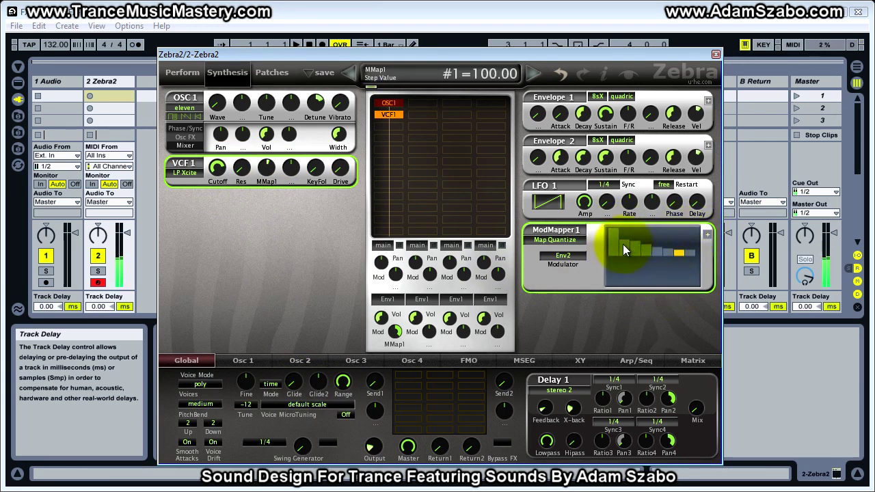
Step: Try a rising ModMapper 1 map that starts below zero, with the middle steps reshaped into an uneven peak
mouse_move(619, 245)
mouse_down()
mouse_move(623, 235)
mouse_move(621, 244)
mouse_move(639, 247)
mouse_move(670, 239)
mouse_move(667, 250)
mouse_move(626, 248)
mouse_move(616, 271)
mouse_move(693, 238)
mouse_move(685, 243)
mouse_up()
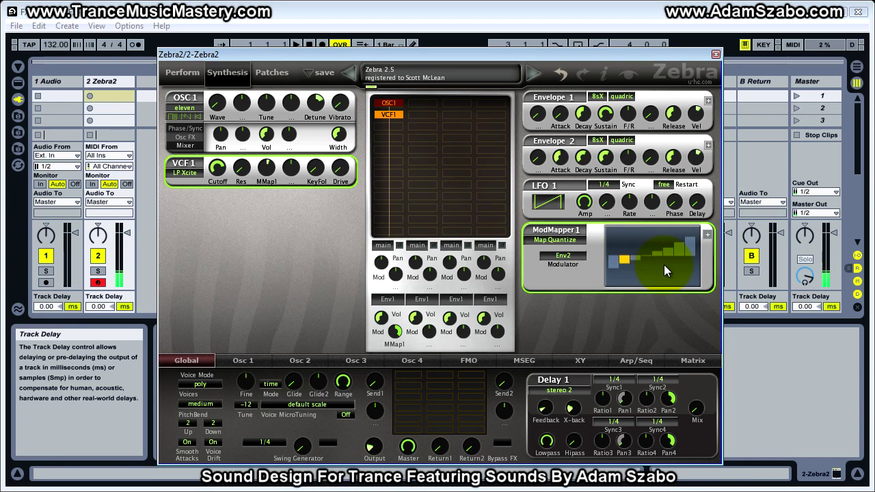
drag(657, 251, 654, 242)
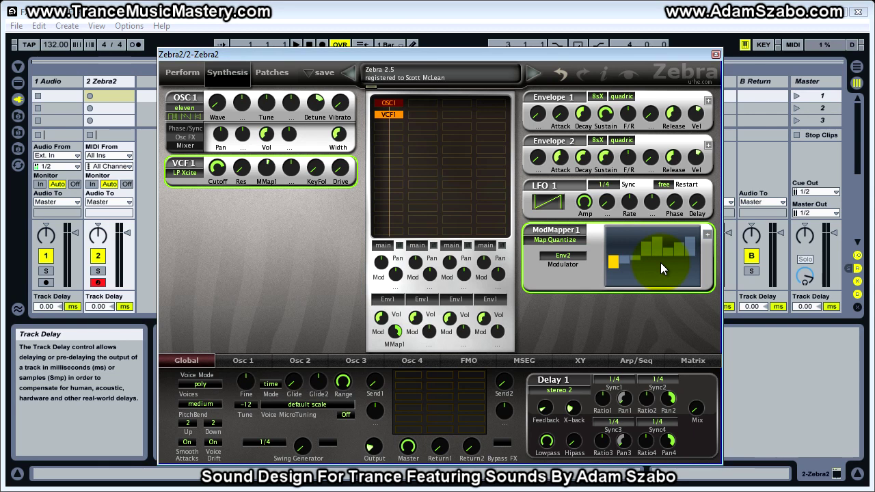
mouse_move(660, 262)
mouse_down()
mouse_move(604, 241)
mouse_move(639, 249)
mouse_up()
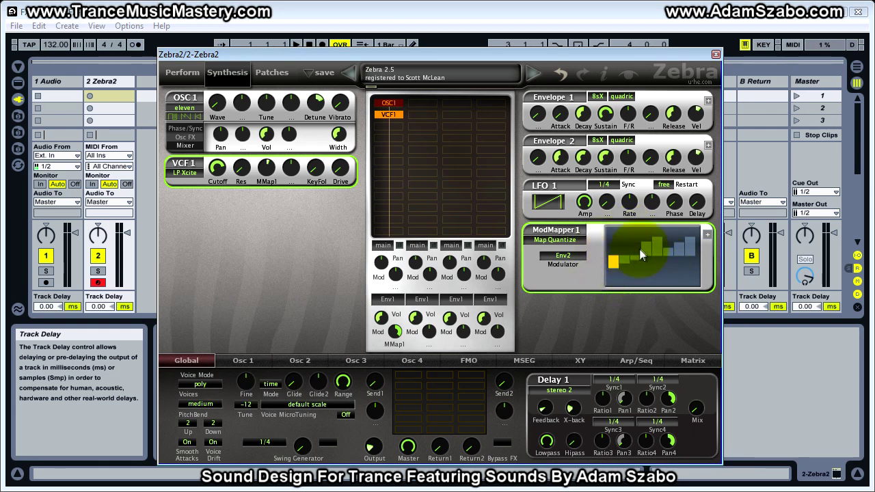
Step: Keep ModMapper 1 in Map Quantize mode and raise the map's first step above zero
click(579, 246)
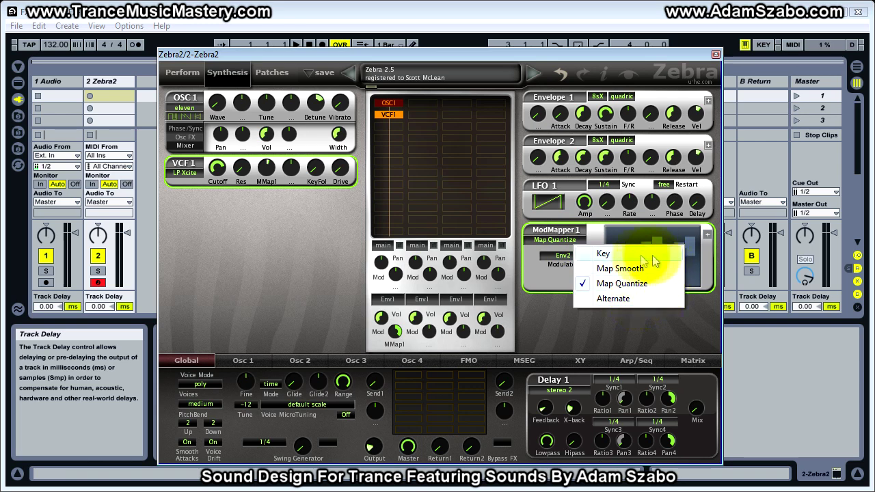
click(620, 283)
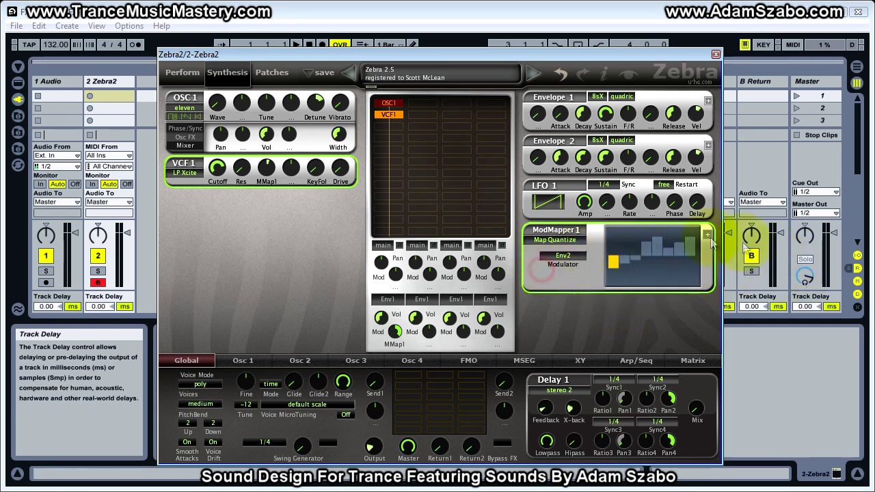
drag(613, 243, 615, 239)
right_click(614, 243)
click(622, 232)
Step: Redraw all eight steps unevenly in ModMapper 1's zoomed editor, with the second and seventh below zero and the eighth at 45, and close it
click(707, 234)
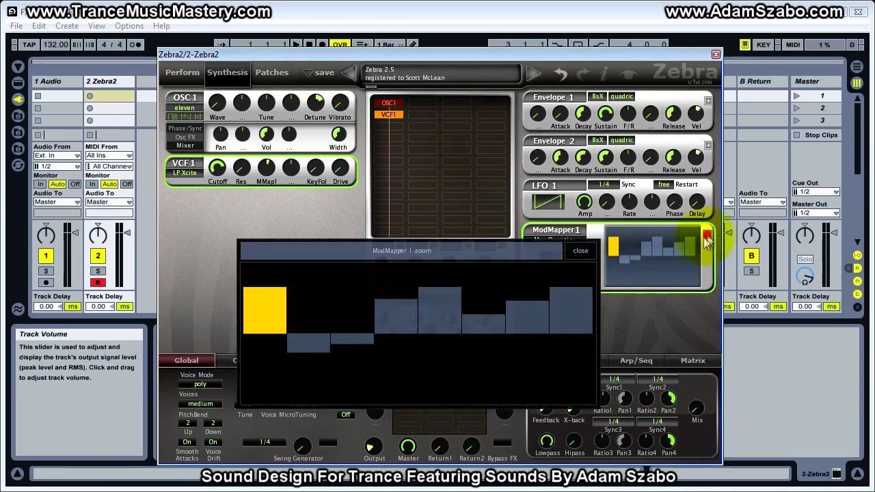
mouse_move(273, 308)
mouse_down()
mouse_move(397, 311)
mouse_move(342, 320)
mouse_move(402, 314)
mouse_move(338, 303)
mouse_move(570, 298)
mouse_move(343, 318)
mouse_move(310, 336)
mouse_move(453, 340)
mouse_move(311, 345)
mouse_move(380, 333)
mouse_move(335, 317)
mouse_move(535, 315)
mouse_move(509, 342)
mouse_move(574, 324)
mouse_move(578, 300)
mouse_up()
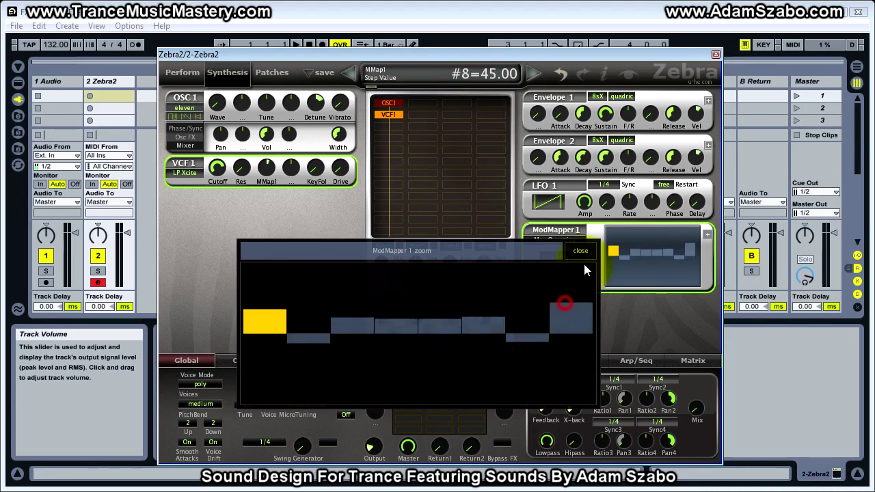
click(580, 250)
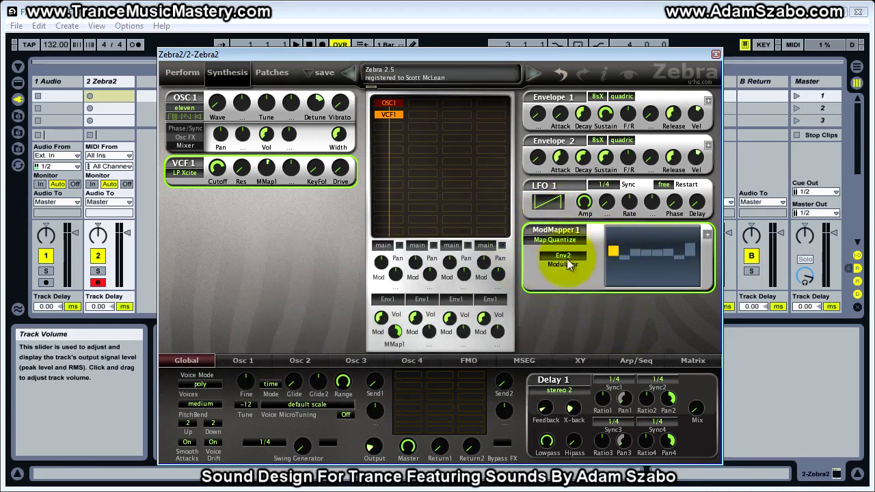